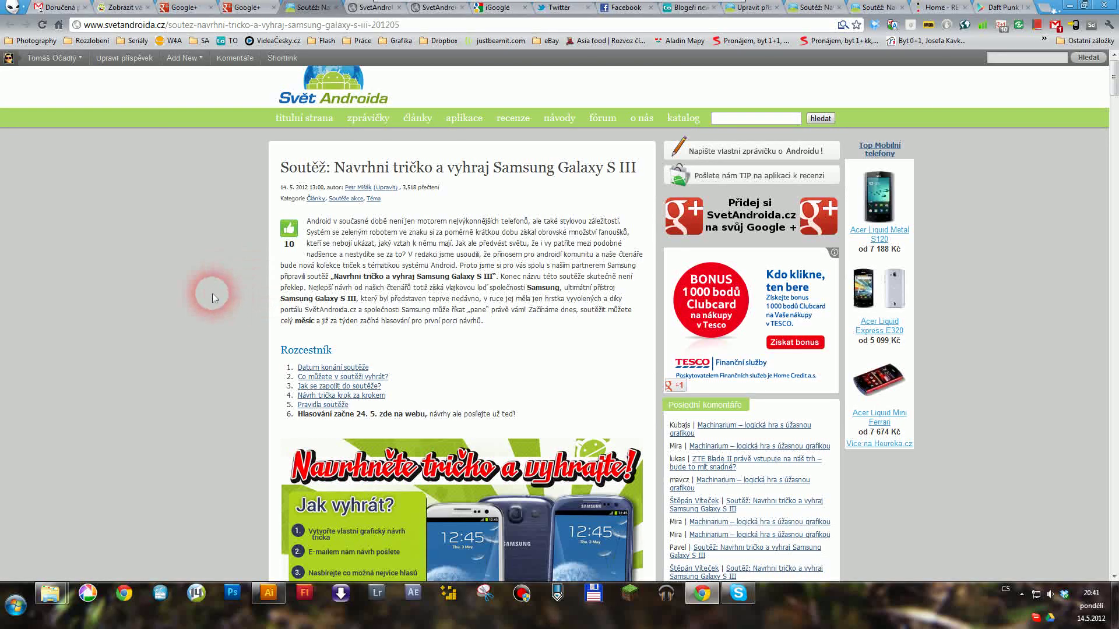
Step: Read through the T-shirt contest article to the step-by-step design section with the template download link and Adobe Illustrator instructions
scroll(214, 294, "down", 15)
scroll(215, 297, "down", 15)
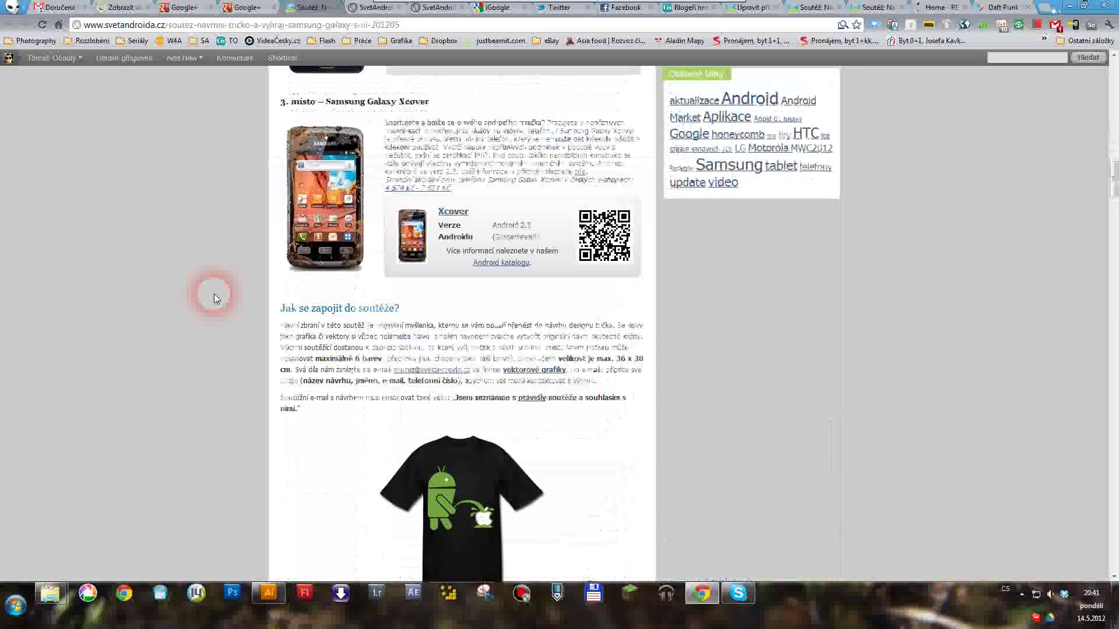
scroll(263, 301, "down", 9)
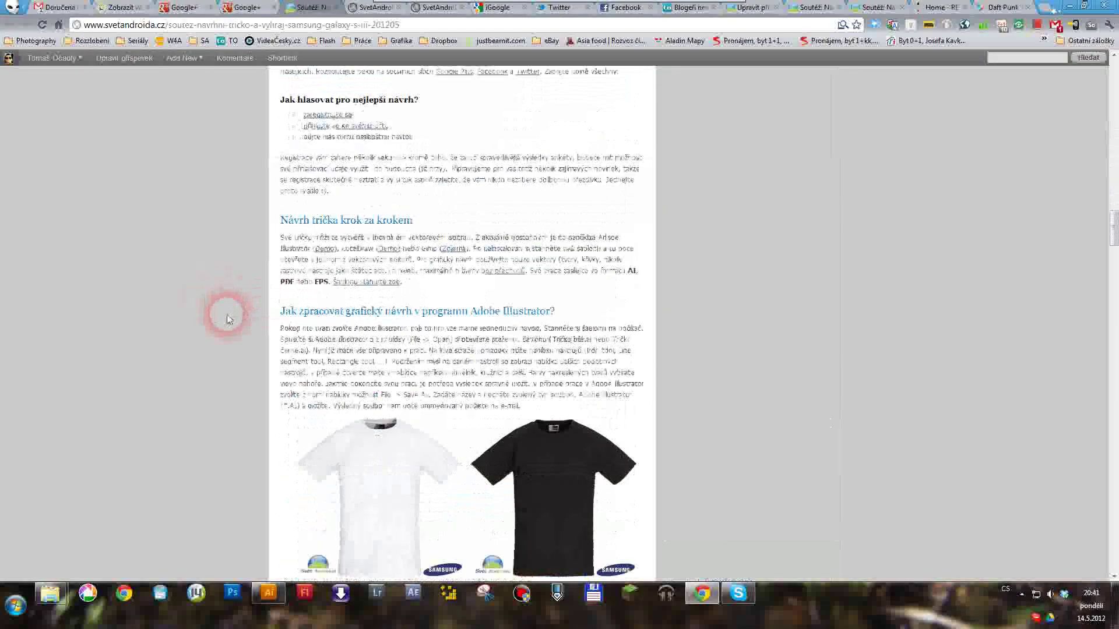
scroll(226, 314, "up", 3)
scroll(226, 314, "up", 5)
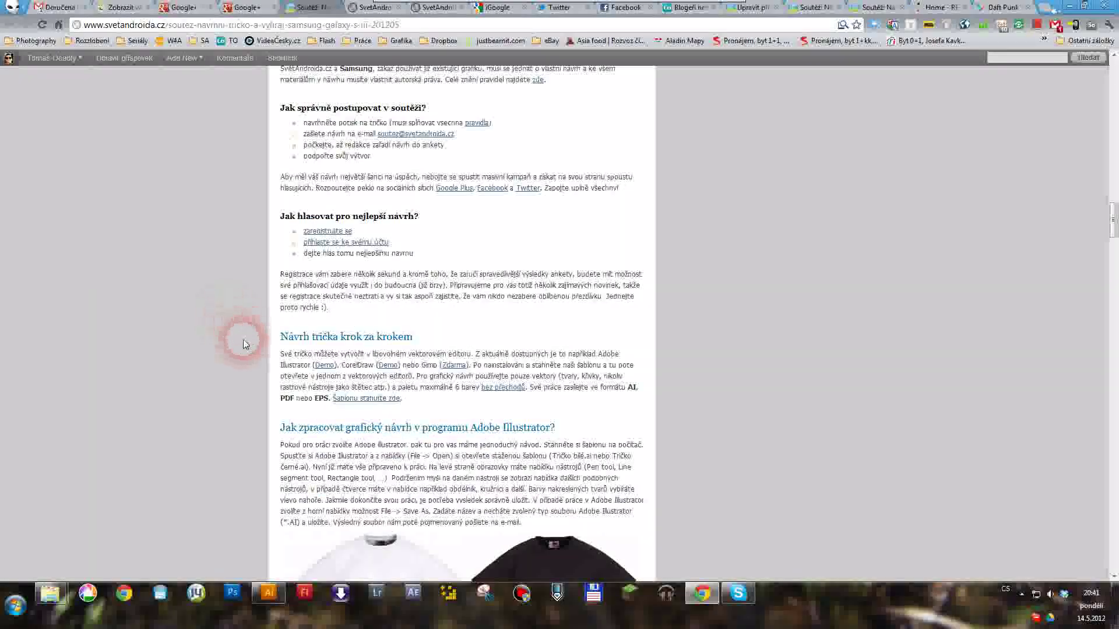
scroll(197, 354, "up", 2)
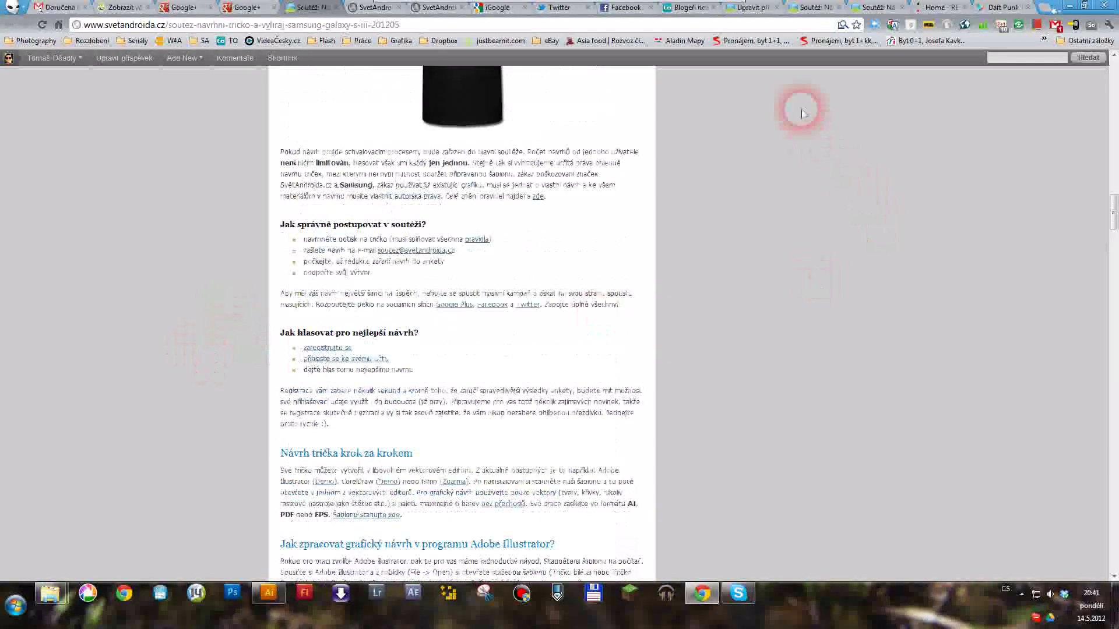
left_click(816, 8)
scroll(473, 354, "down", 6)
scroll(473, 354, "down", 20)
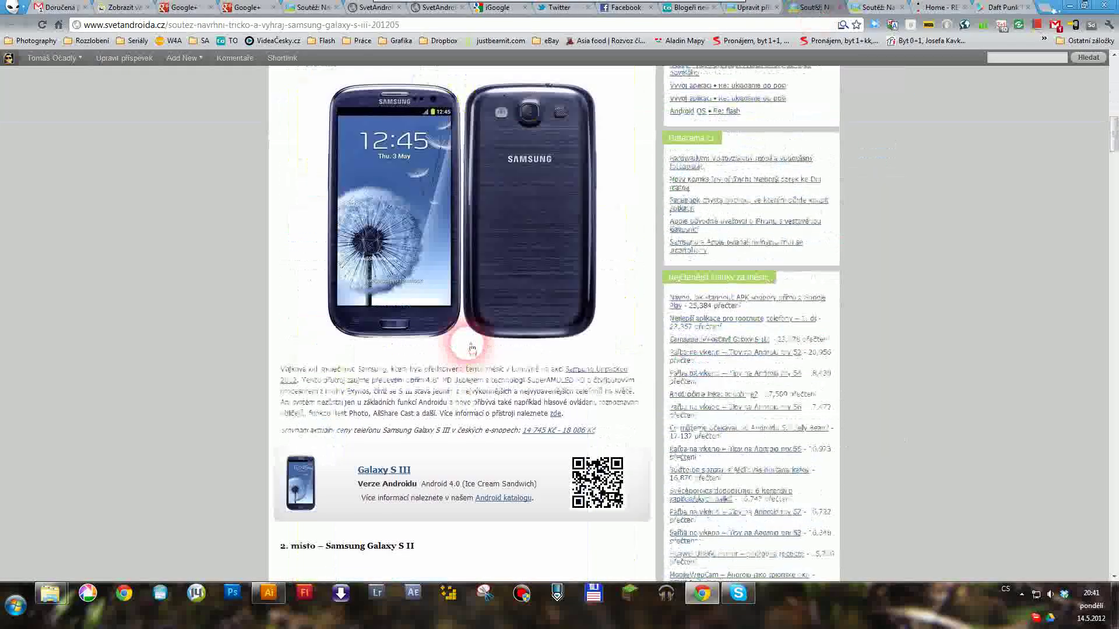
scroll(469, 349, "down", 4)
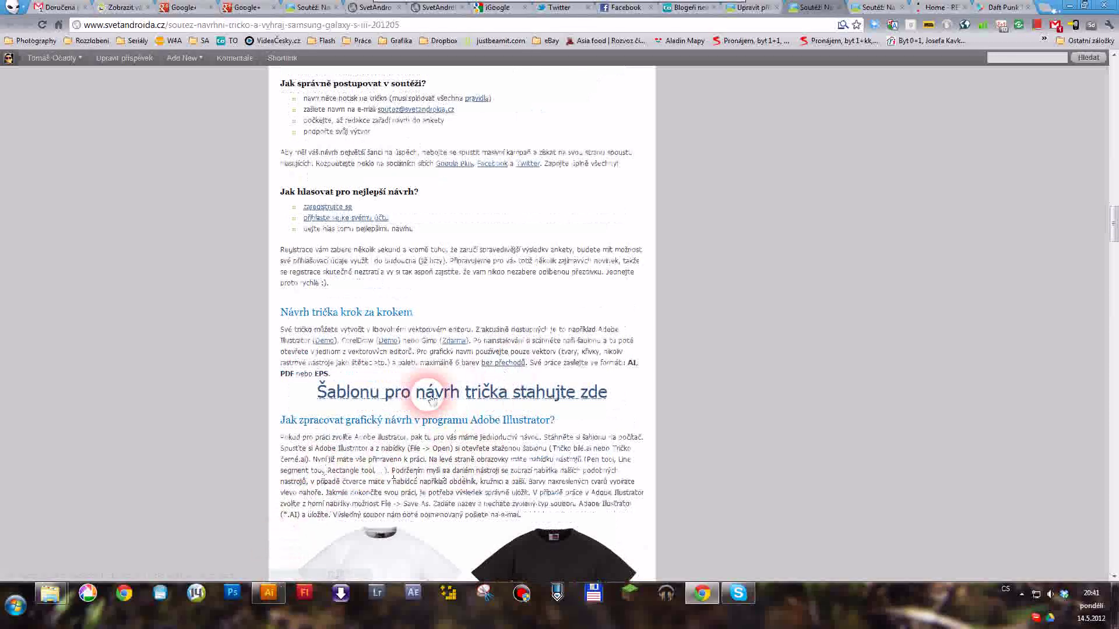
Step: Switch to Illustrator and open the white T-shirt template Tričko bílé.pdf
left_click(271, 593)
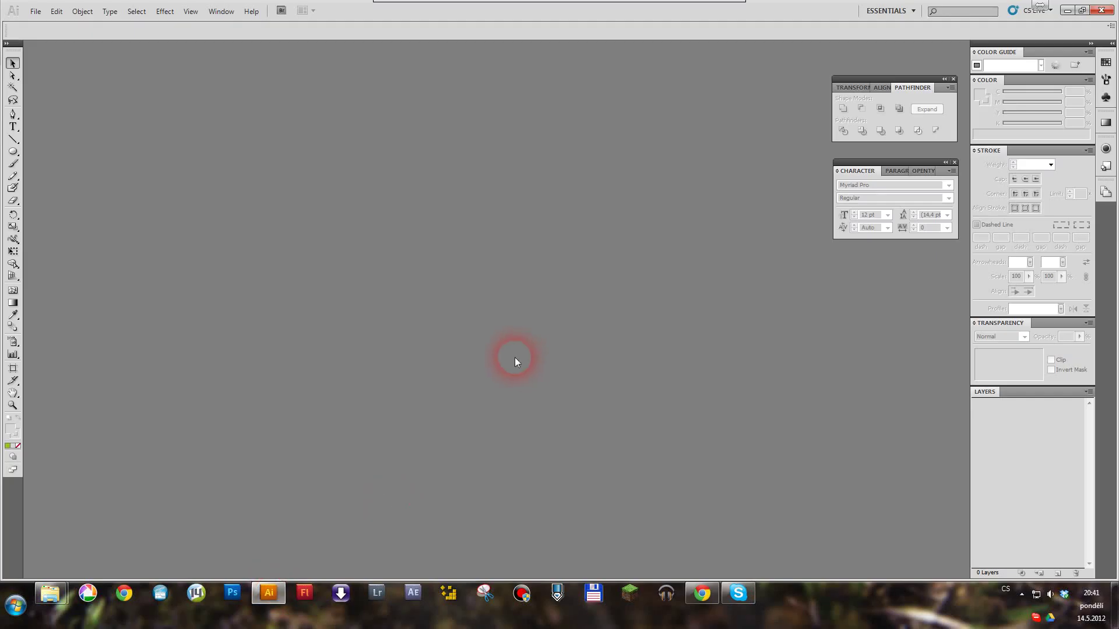
left_click(35, 13)
left_click(58, 51)
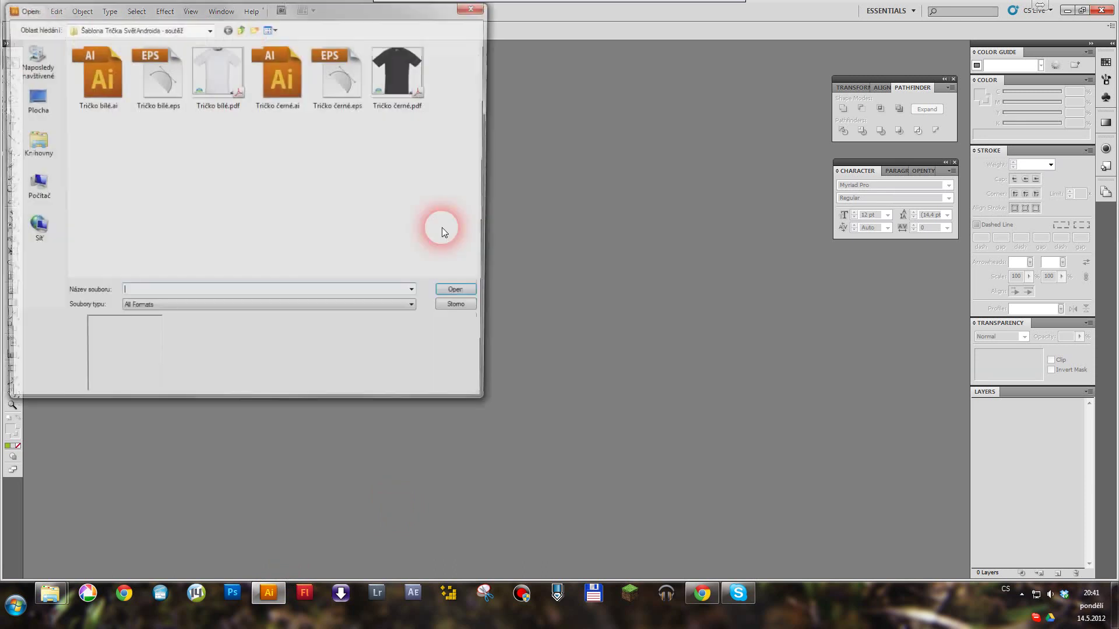
left_click_drag(270, 34, 356, 89)
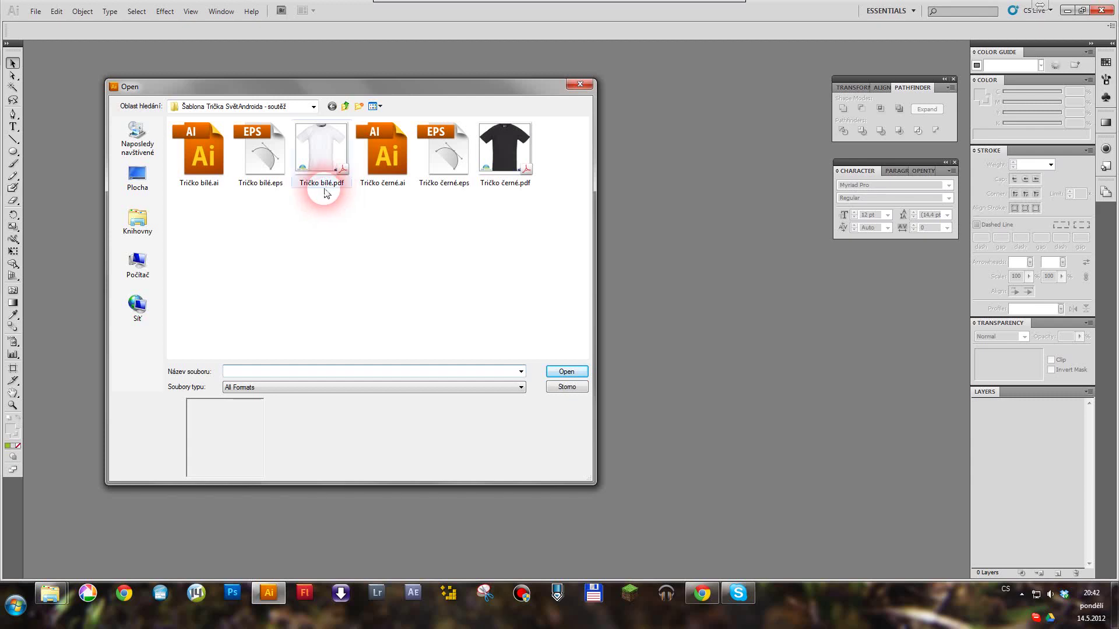
left_click(322, 155)
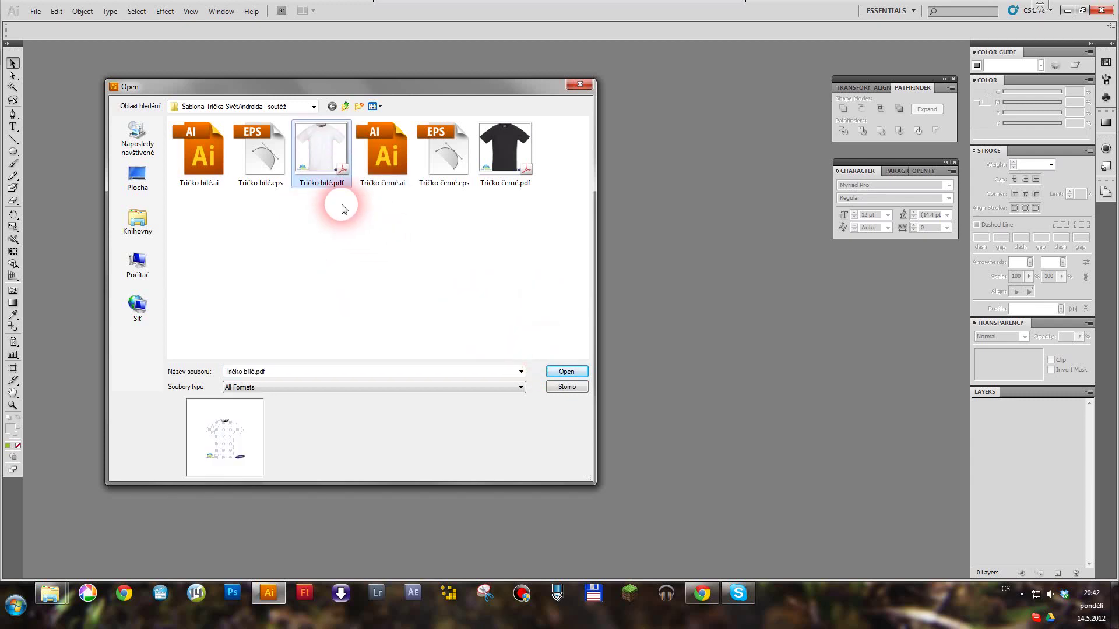
left_click(567, 372)
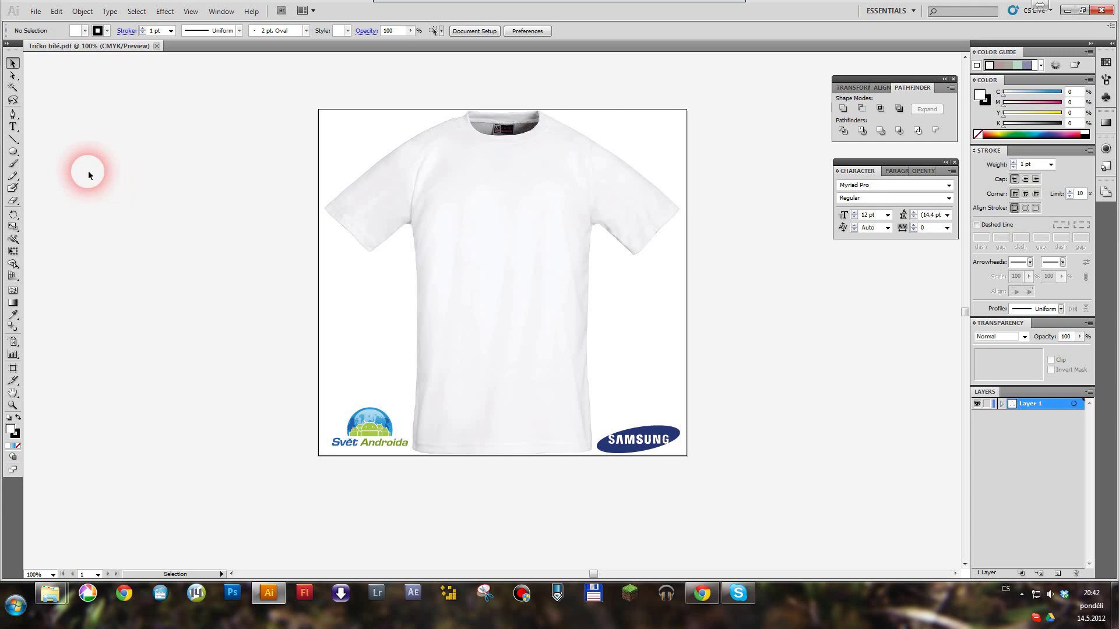
Step: Draw a rounded rectangle about 39 × 62 mm in the middle of the shirt as the robot's body
left_click(13, 152)
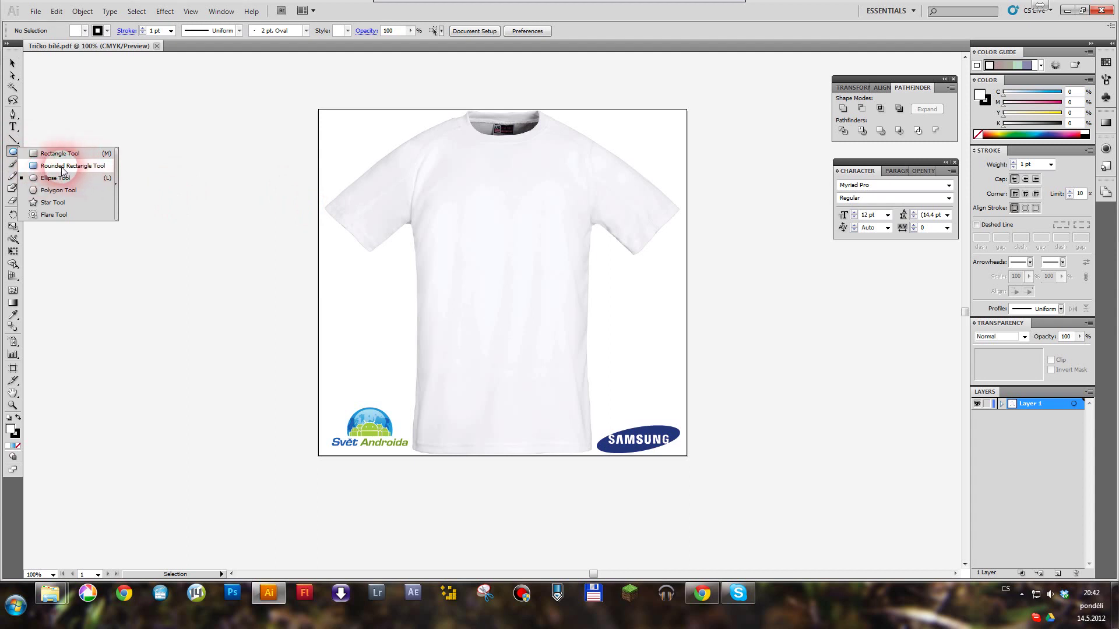
left_click(41, 166)
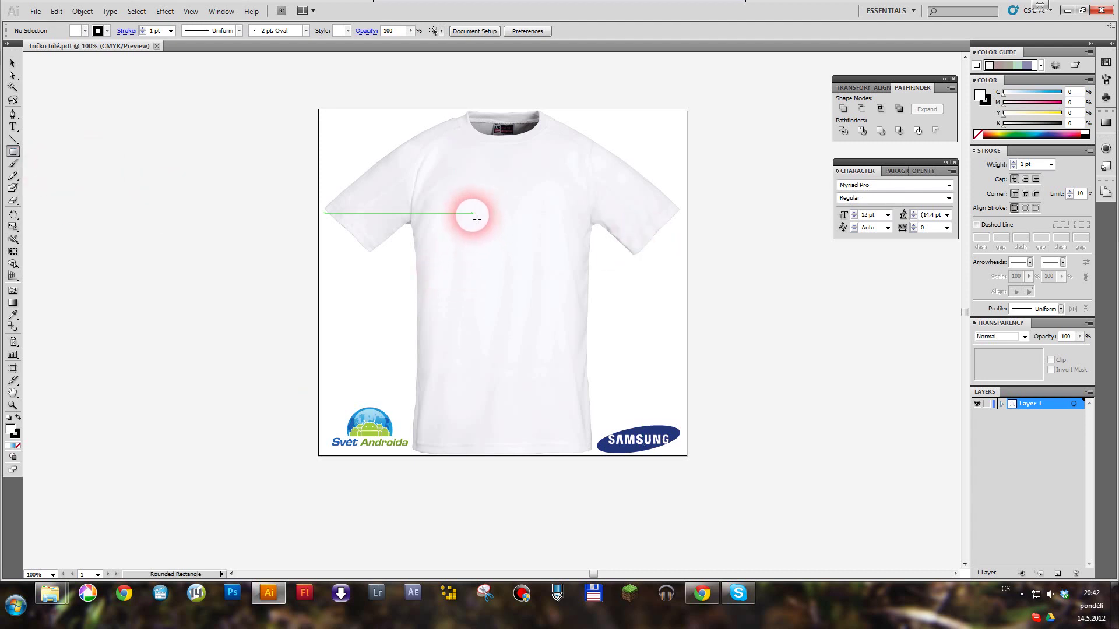
left_click_drag(473, 214, 536, 317)
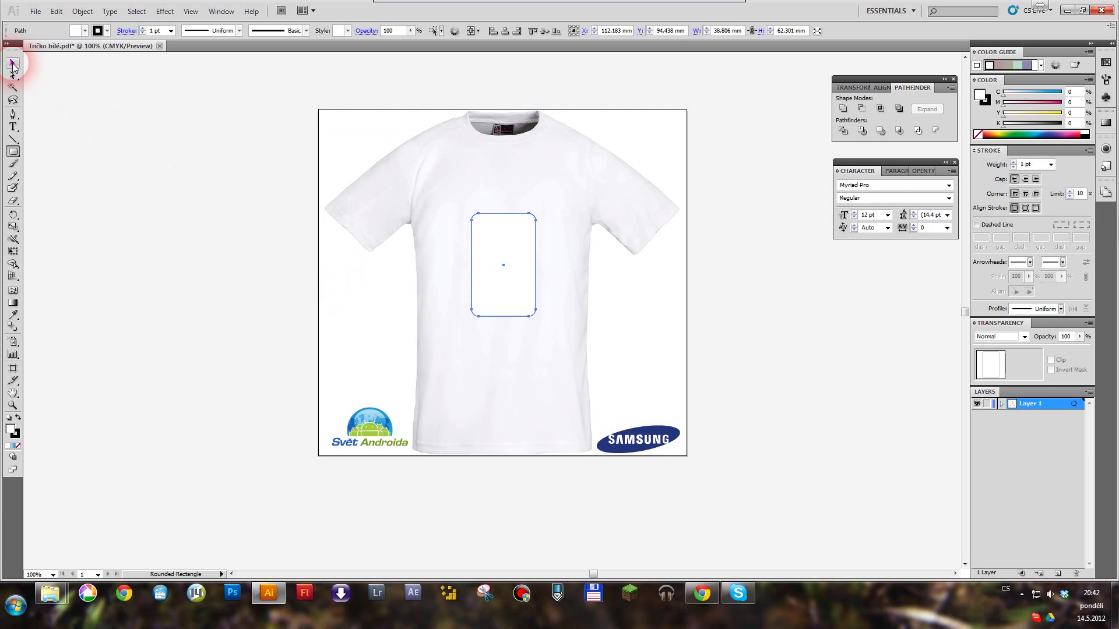
left_click(480, 257)
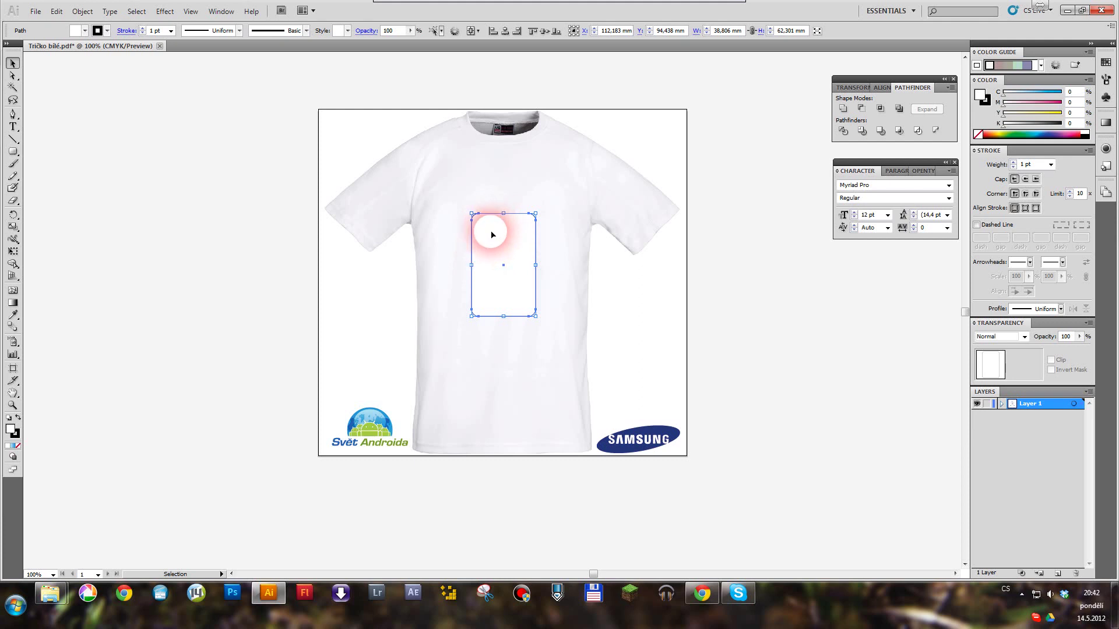
Step: Remove the body's stroke and fill it with the yellow-green swatch (C 50, M 0, Y 100)
left_click(107, 34)
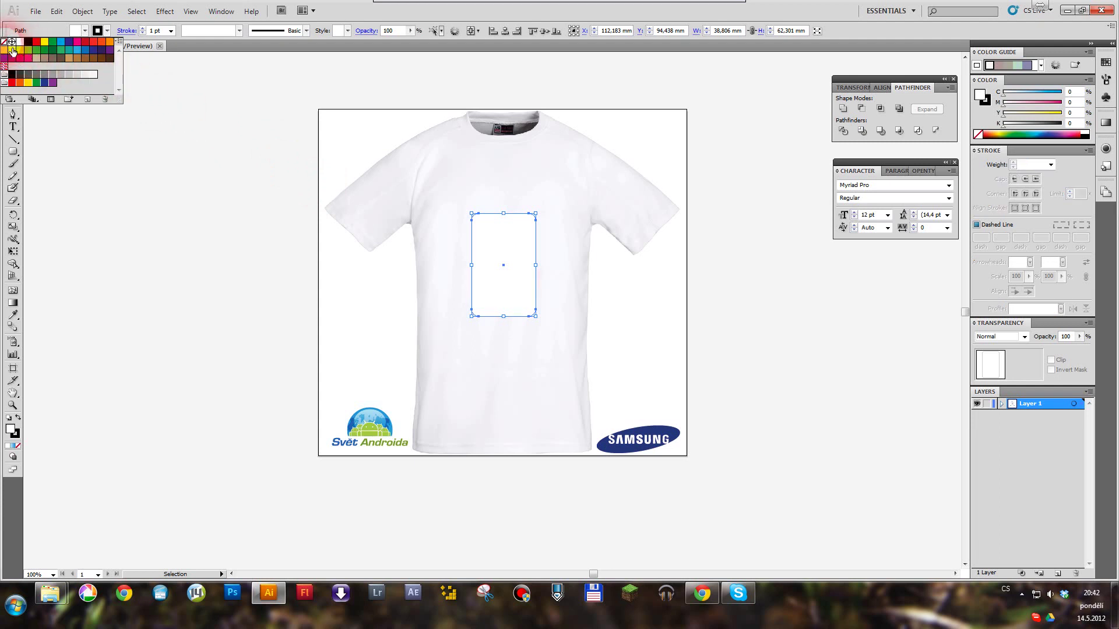
left_click(4, 42)
left_click(85, 38)
left_click(85, 32)
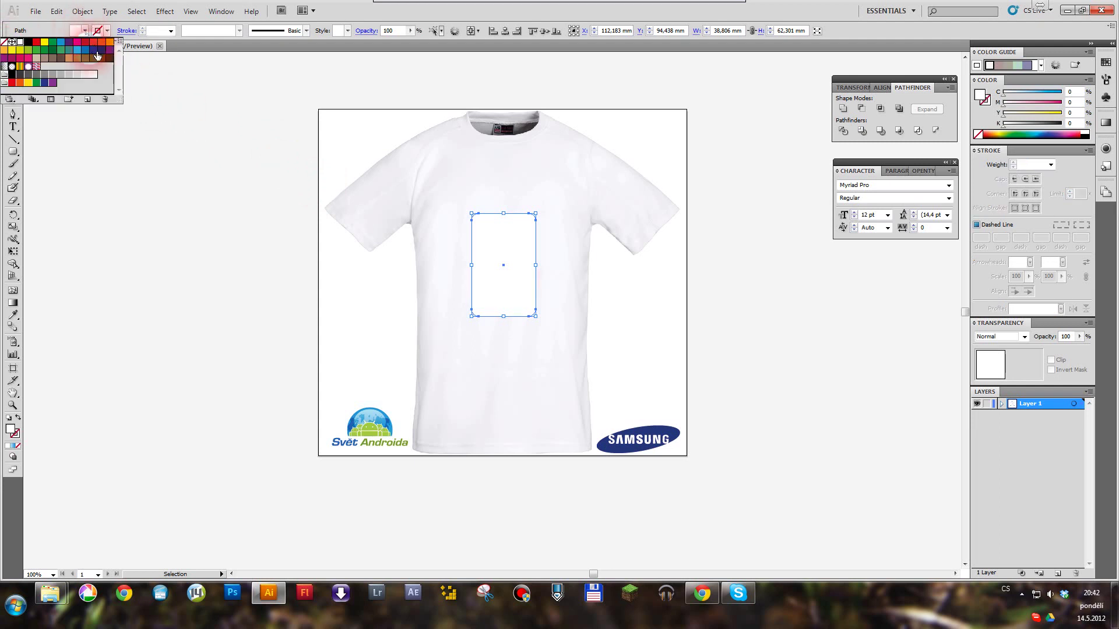
left_click(35, 57)
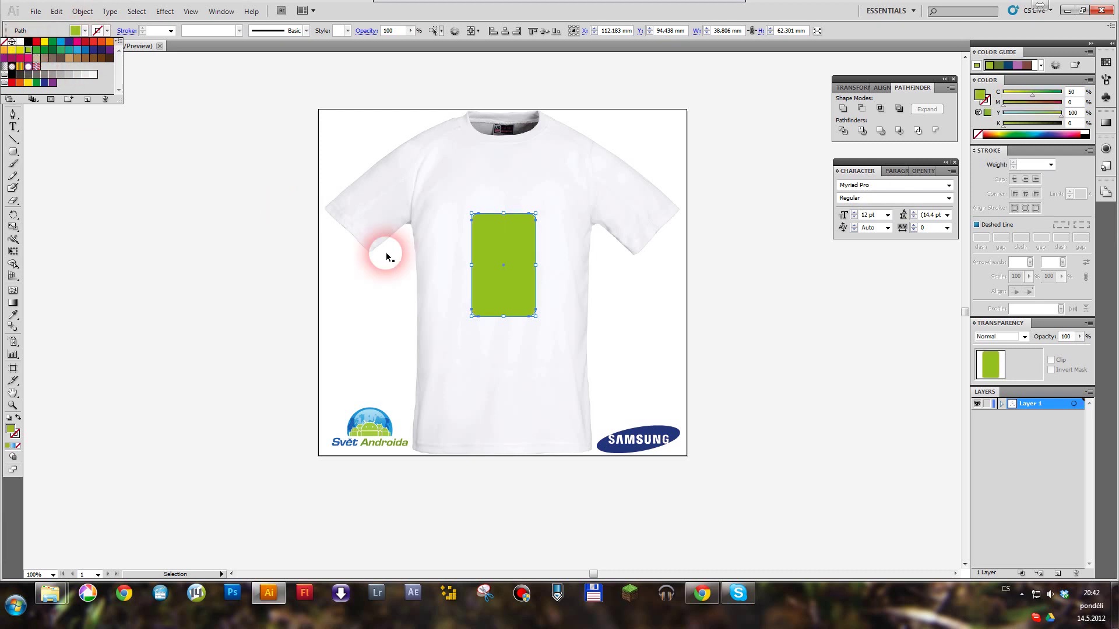
left_click(492, 287)
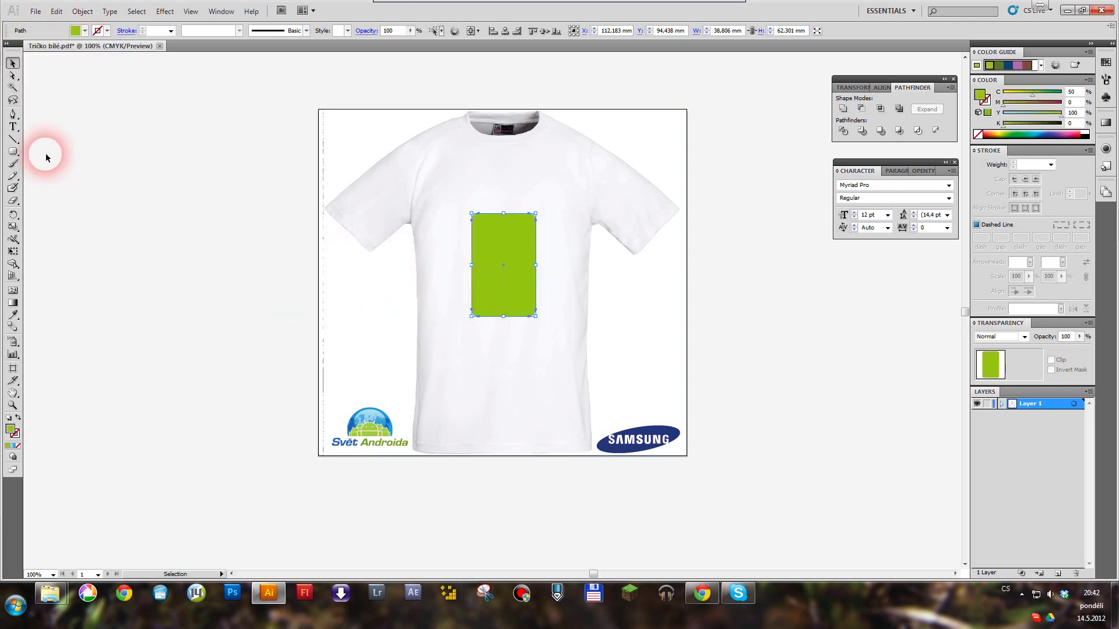
Step: Draw rounded-rectangle arms on both sides of the body and two legs about 10 × 23 mm each below it
left_click(13, 153)
left_click_drag(453, 218, 463, 273)
left_click_drag(486, 310, 523, 346)
left_click_drag(544, 218, 558, 266)
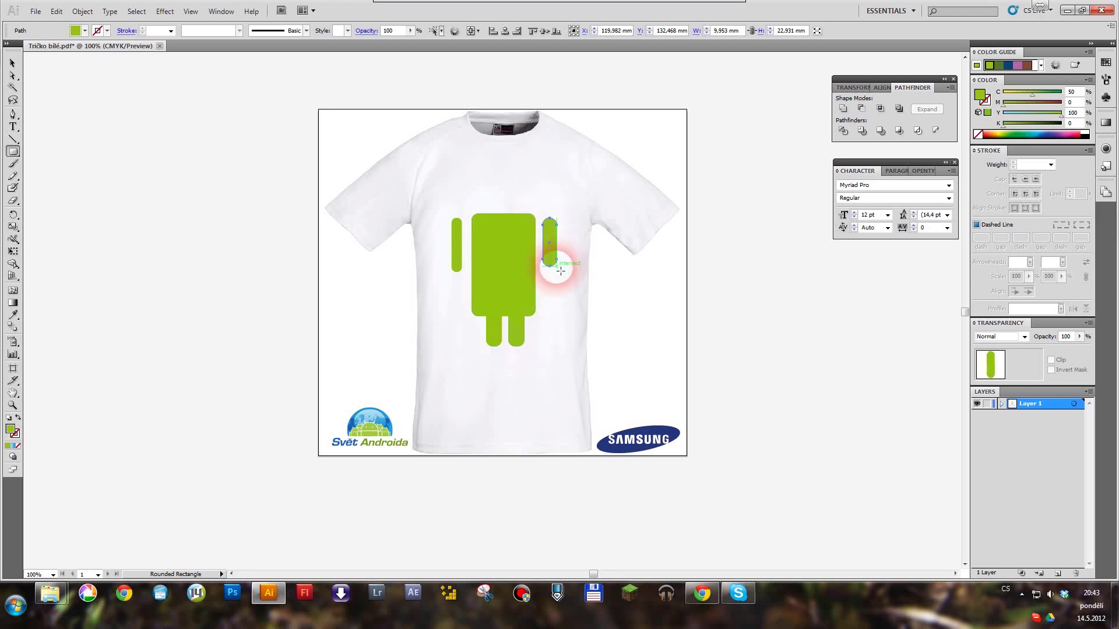
Step: Delete the right arm and replace it with a copy of the left arm, offset horizontally about 55 mm
left_click(22, 65)
left_click(545, 260)
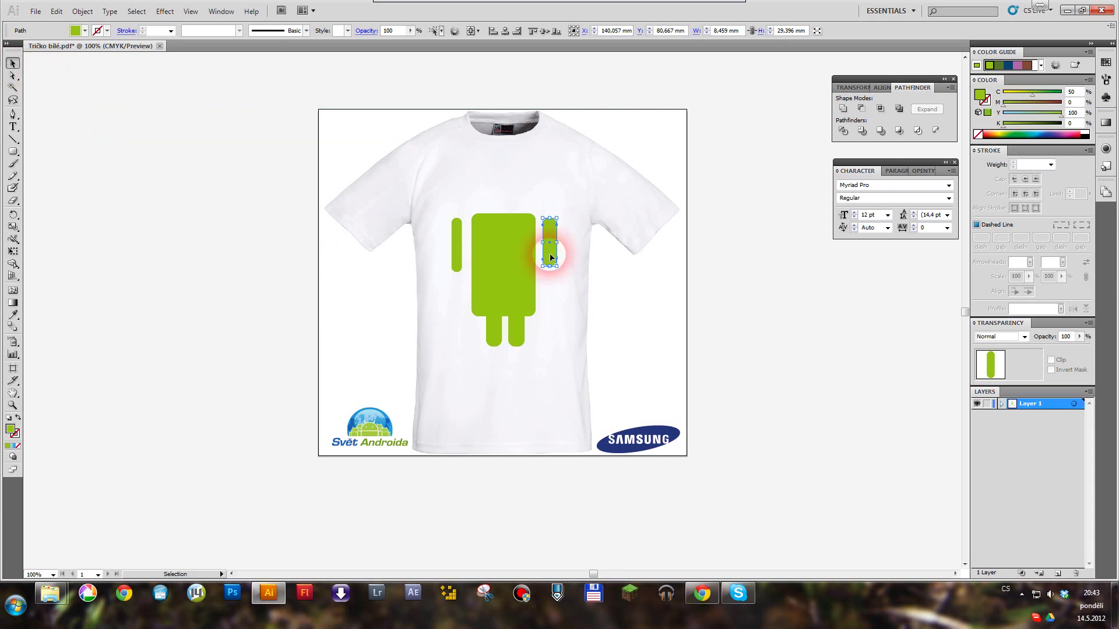
key("Delete")
left_click(461, 248)
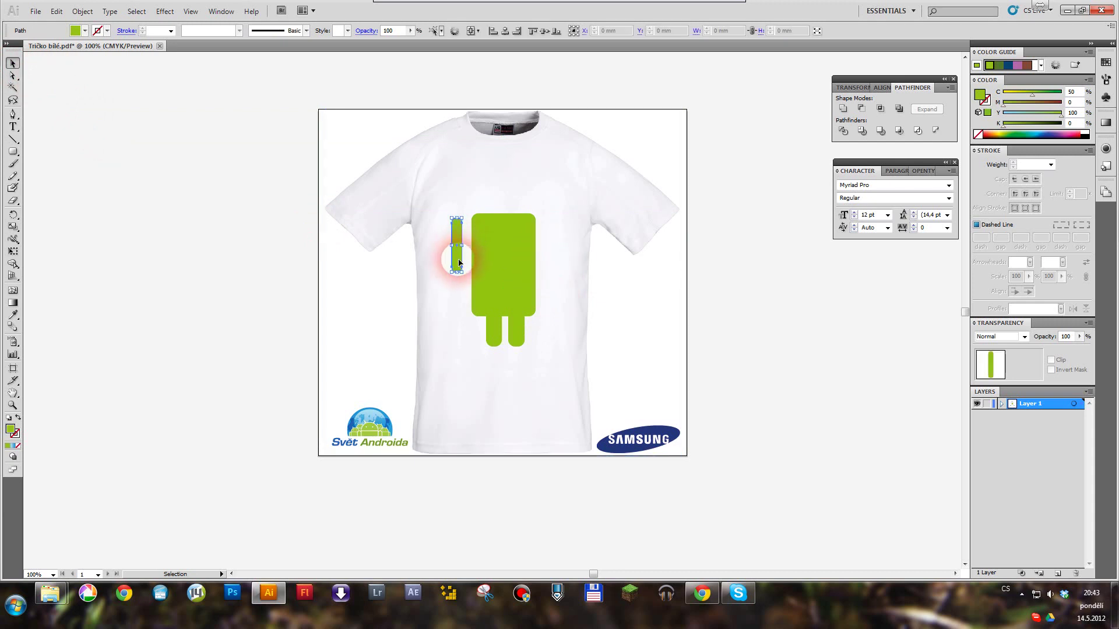
key("a")
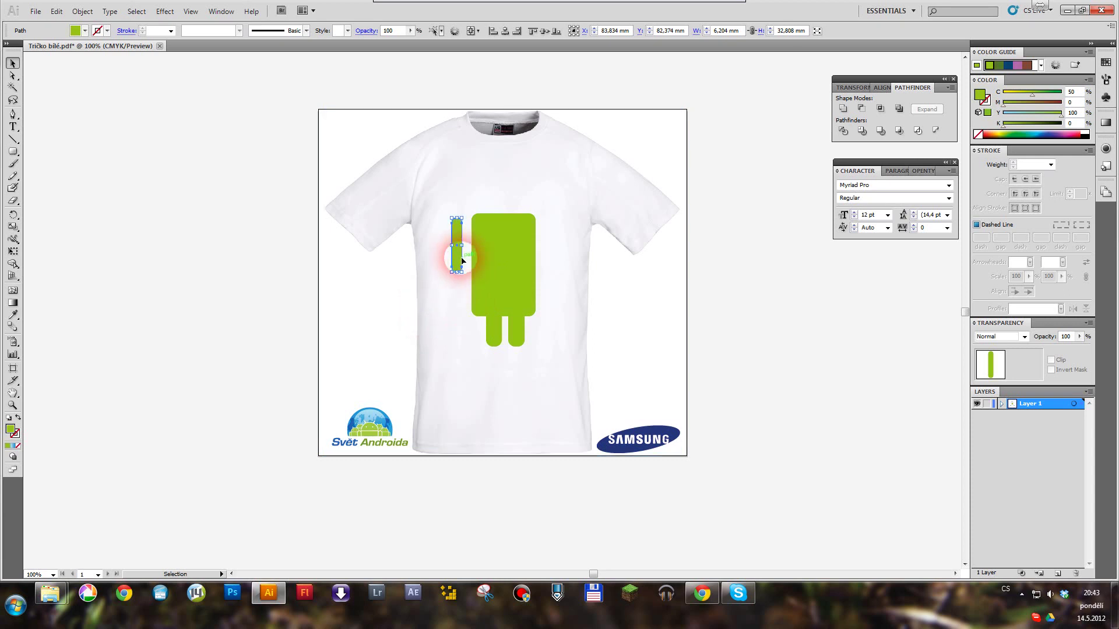
left_click_drag(462, 261, 550, 237)
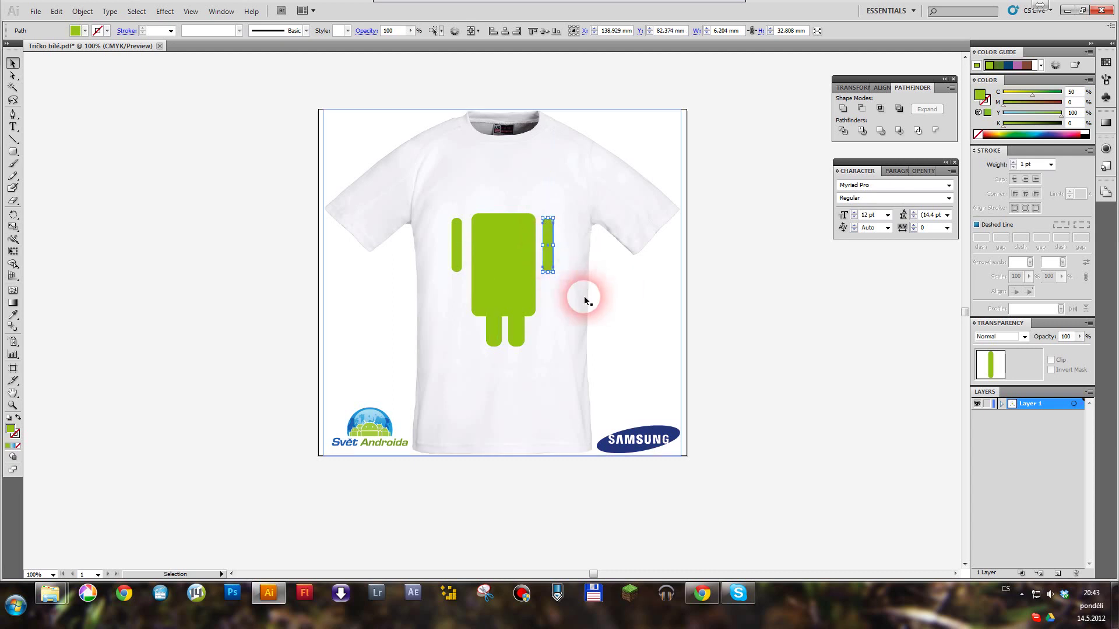
left_click(573, 365)
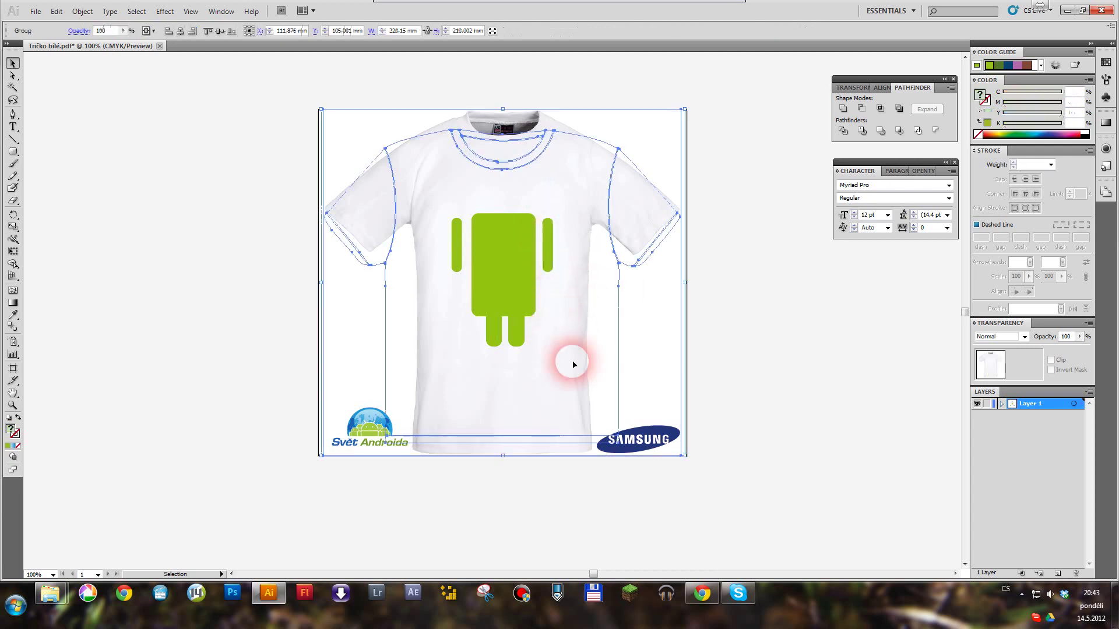
Step: Nudge the left arm slightly toward the body to even out the gaps
left_click(455, 251)
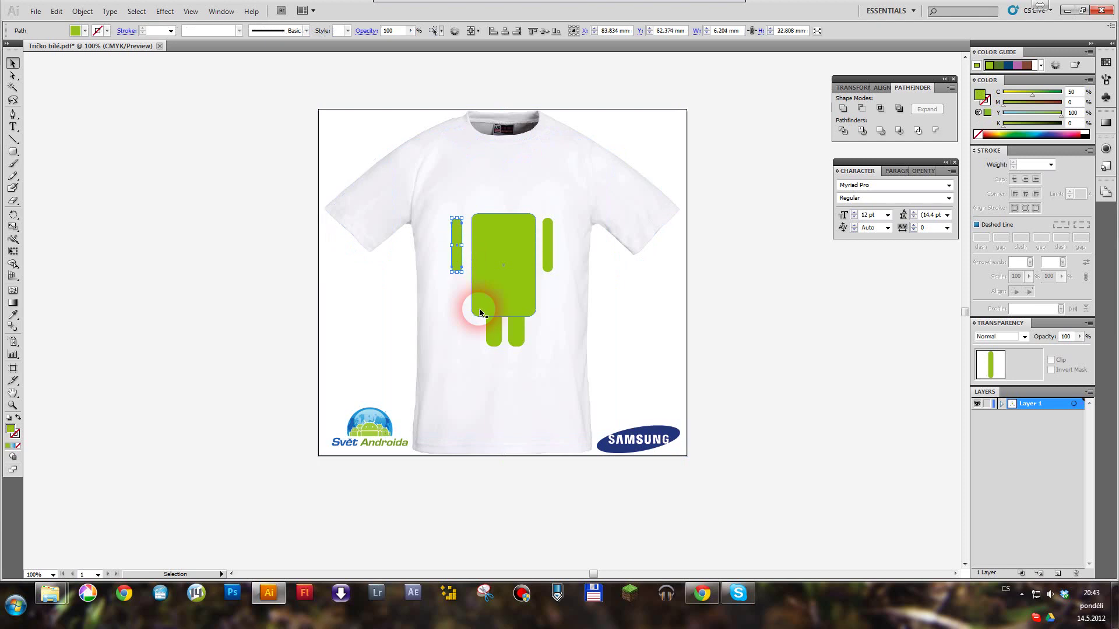
key("Right")
key("Right")
key("Right")
key("Right")
Step: Nudge the left leg slightly outward so that both legs sit evenly under the body
left_click(494, 329)
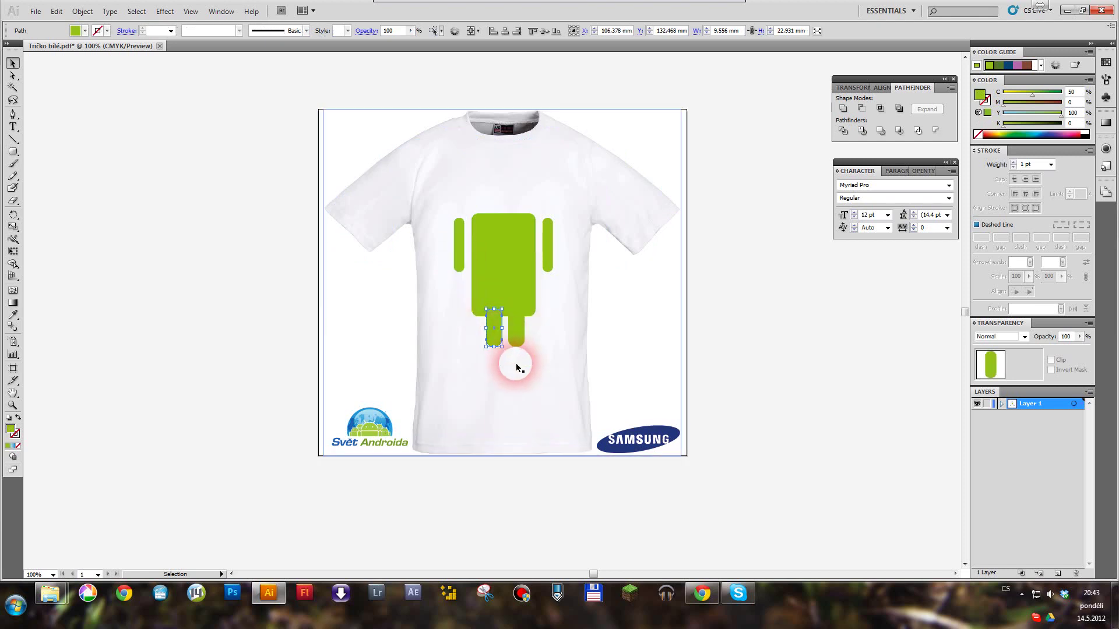
key("Left")
key("Left")
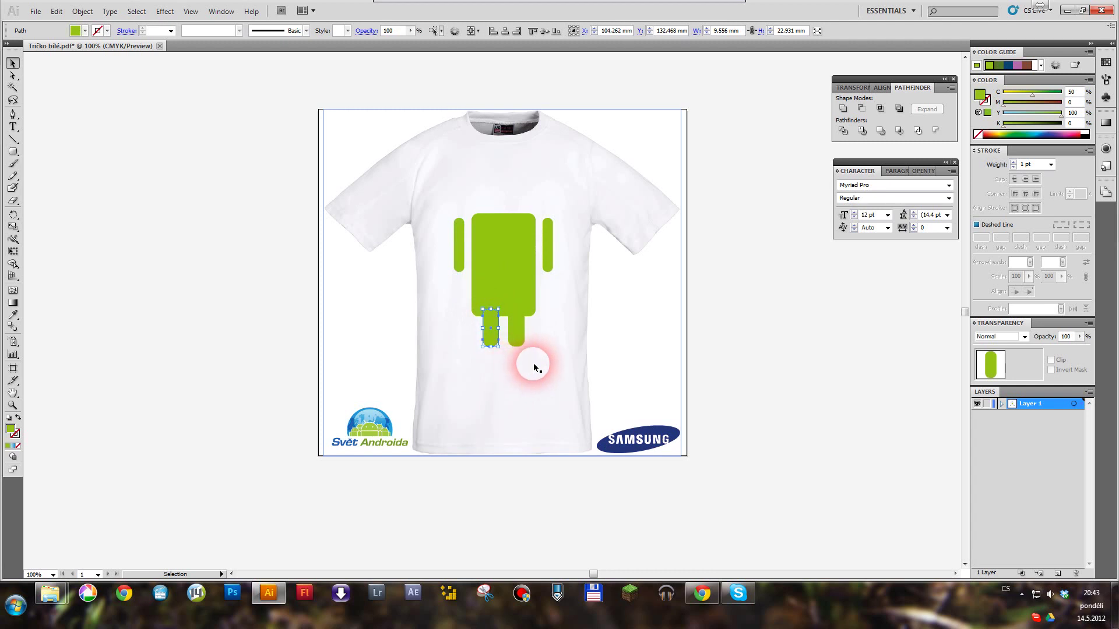
key("Left")
left_click(514, 364)
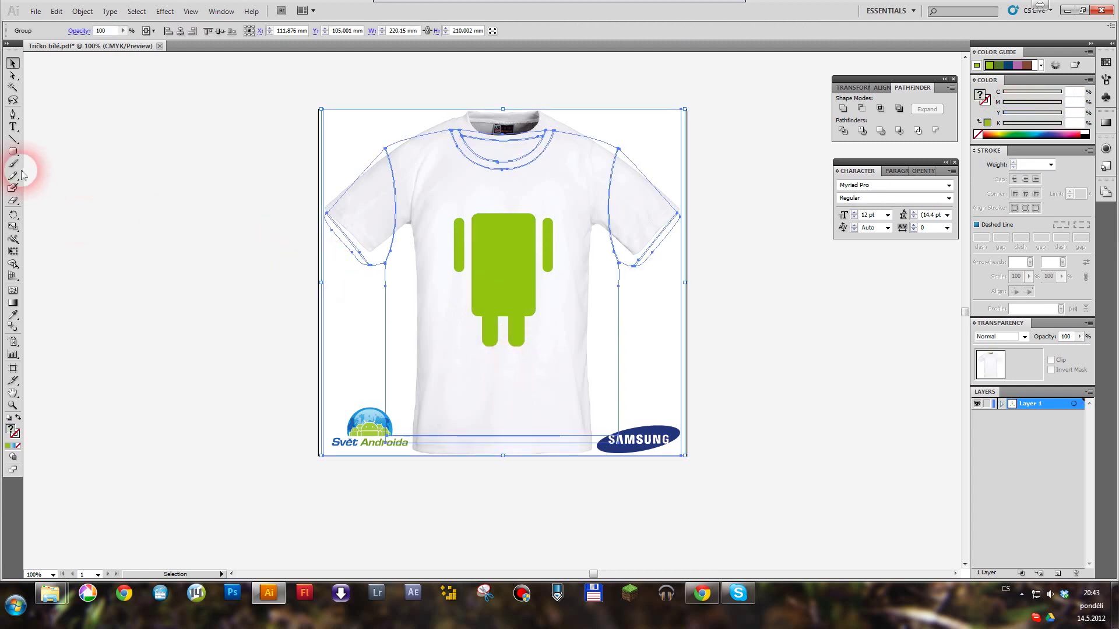
Step: Draw an ellipse about 34 × 39 mm above the body as the head, overlapping its upper edge
left_click_drag(15, 154, 35, 176)
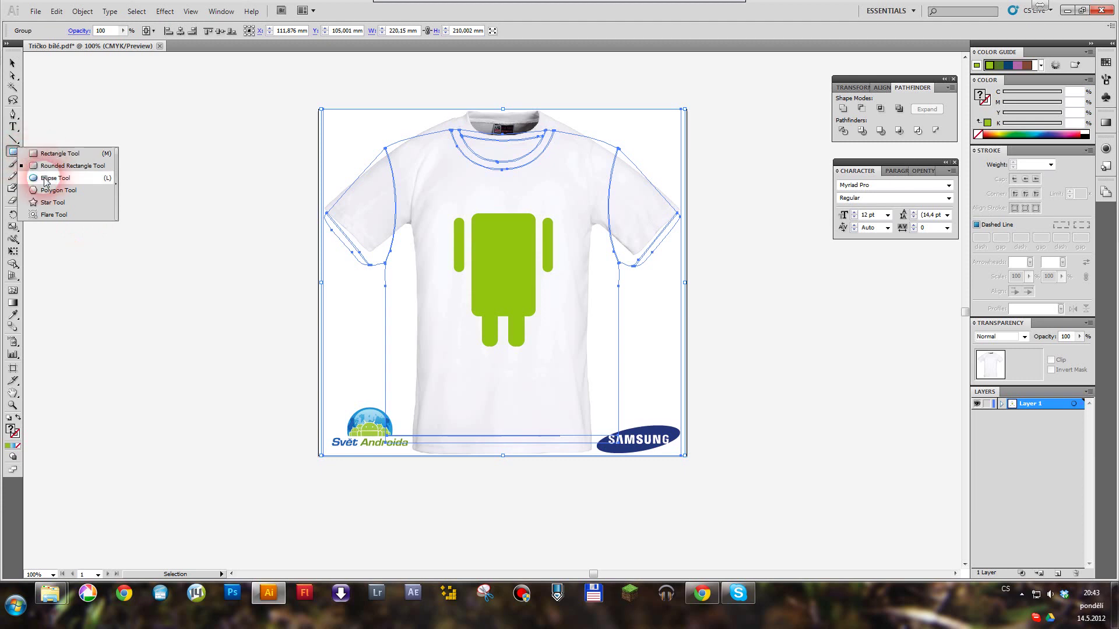
left_click_drag(477, 223, 532, 157)
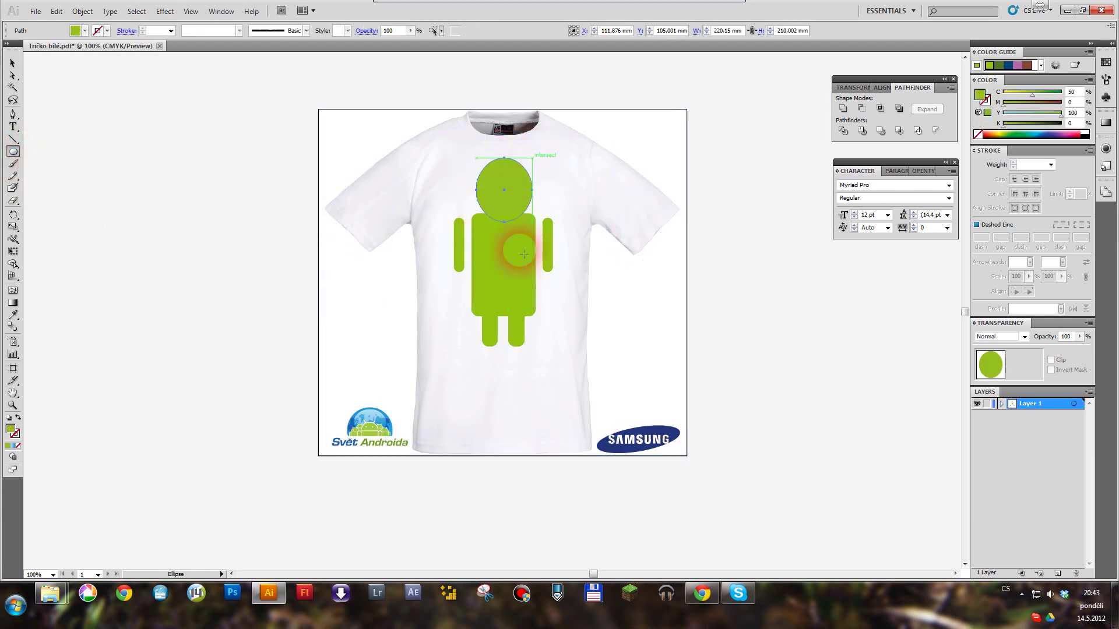
left_click(517, 207)
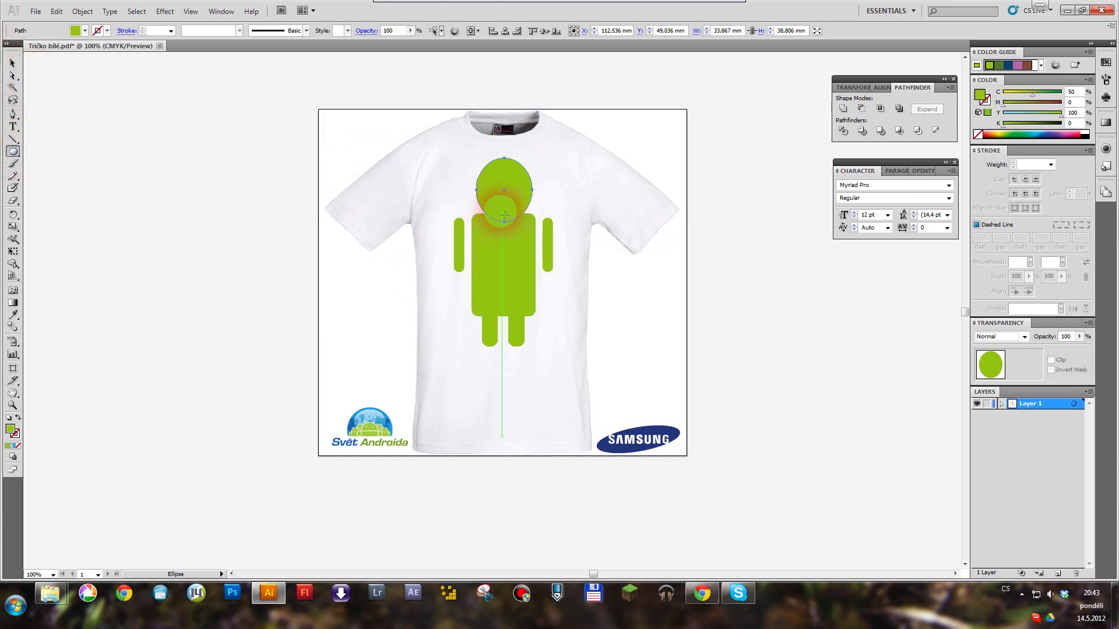
Step: Draw a rectangle about 142 × 42 mm across the upper body and arms, covering the bottom of the head ellipse
left_click(14, 153)
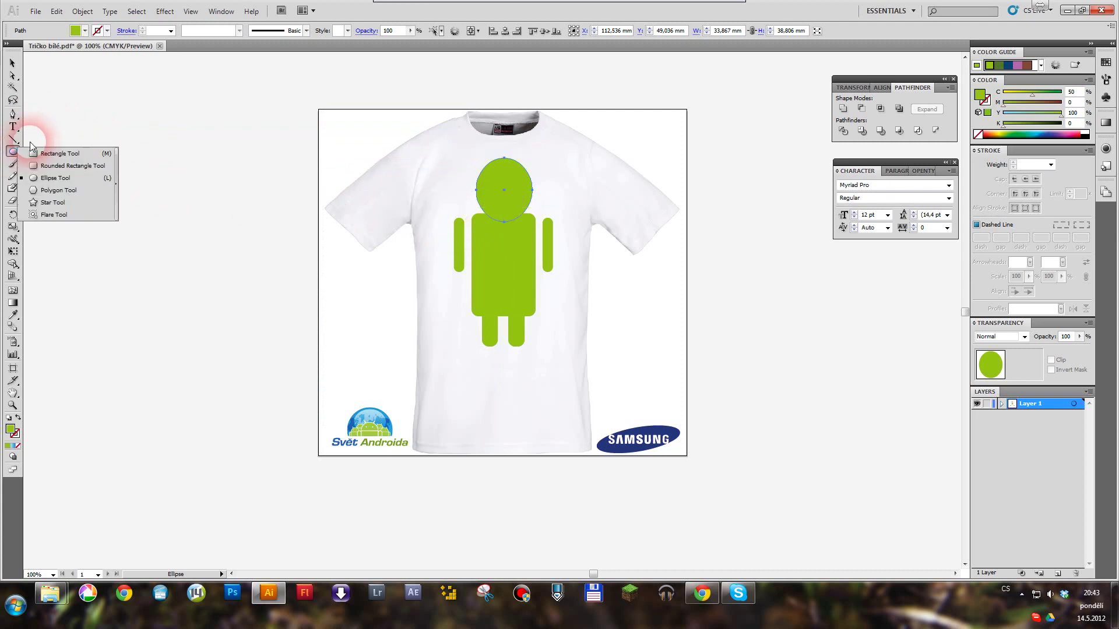
left_click(58, 158)
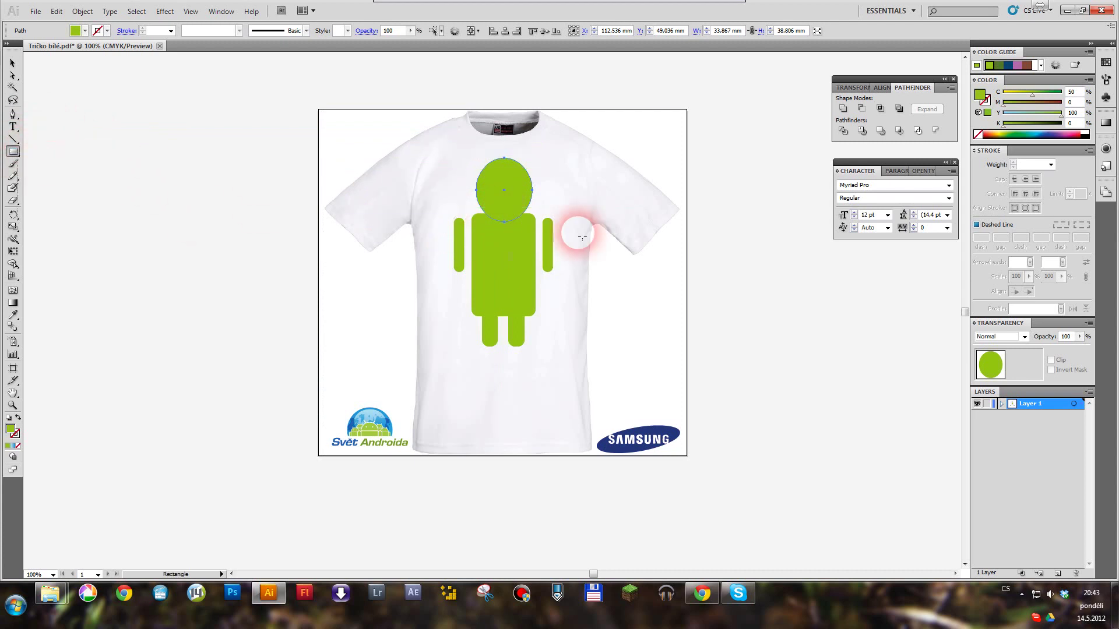
left_click_drag(629, 277, 399, 214)
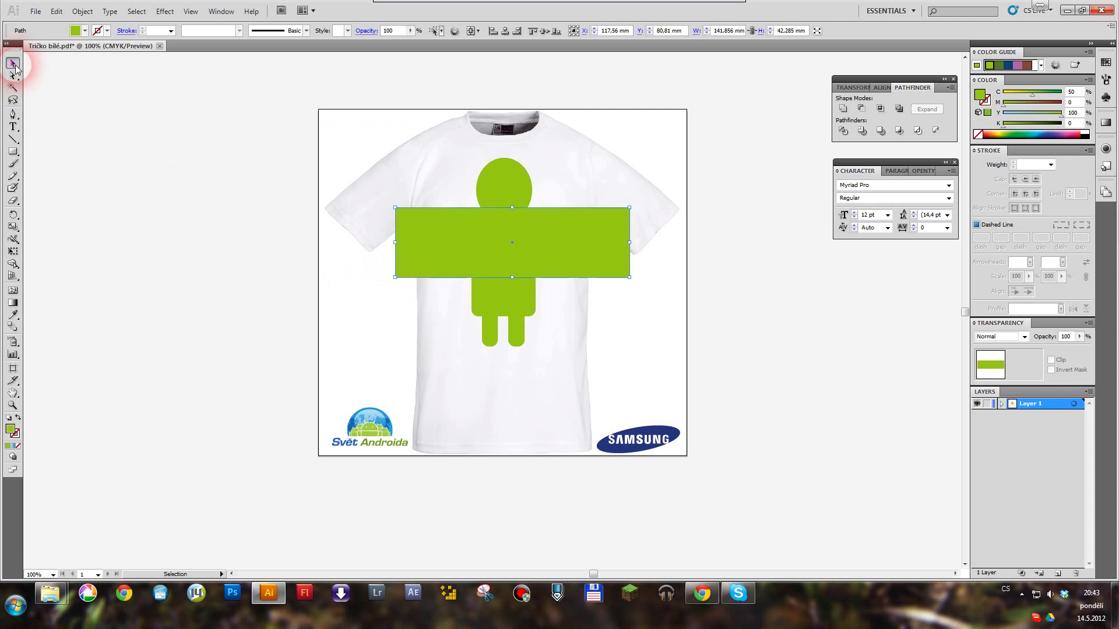
Step: Subtract the wide rectangle from the head ellipse with Pathfinder Minus Front so the head gets a flat lower edge
left_click(560, 261)
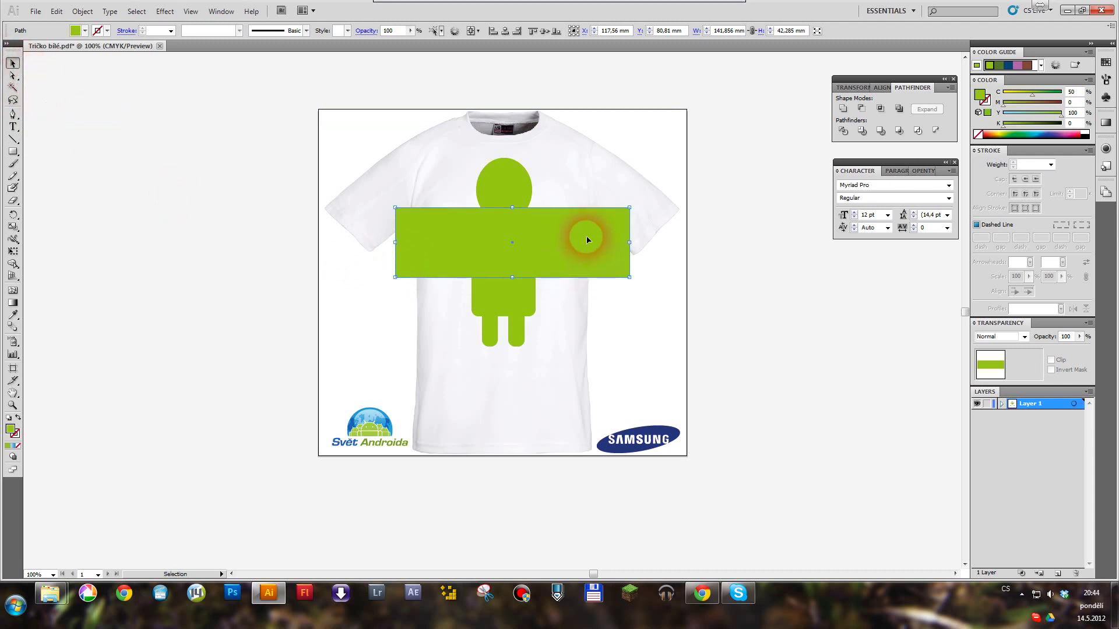
left_click(502, 184, "shift")
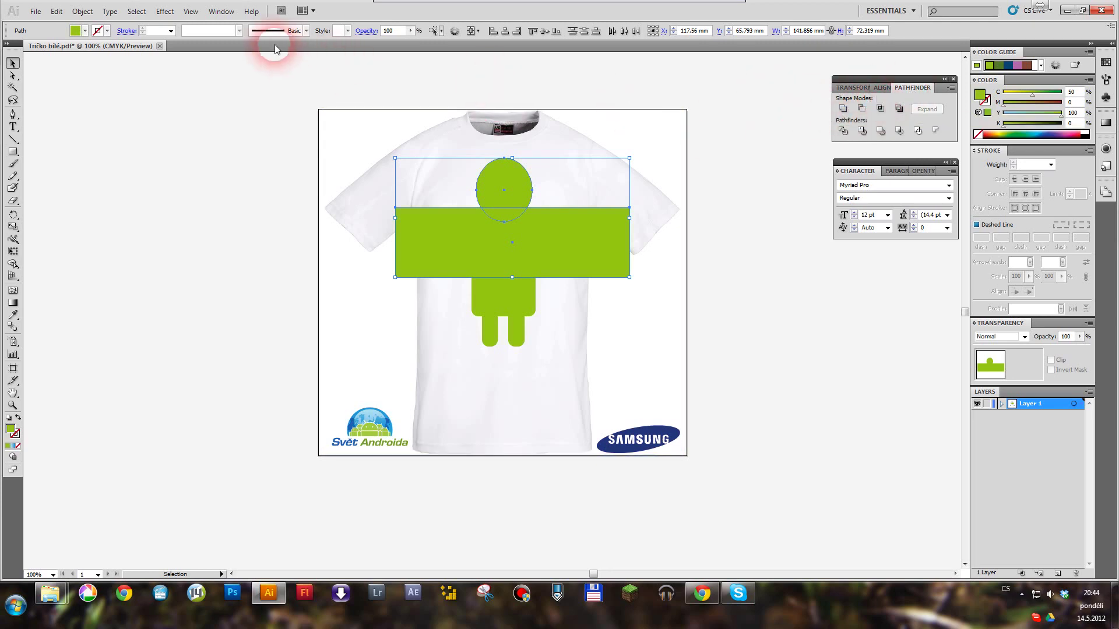
left_click(223, 13)
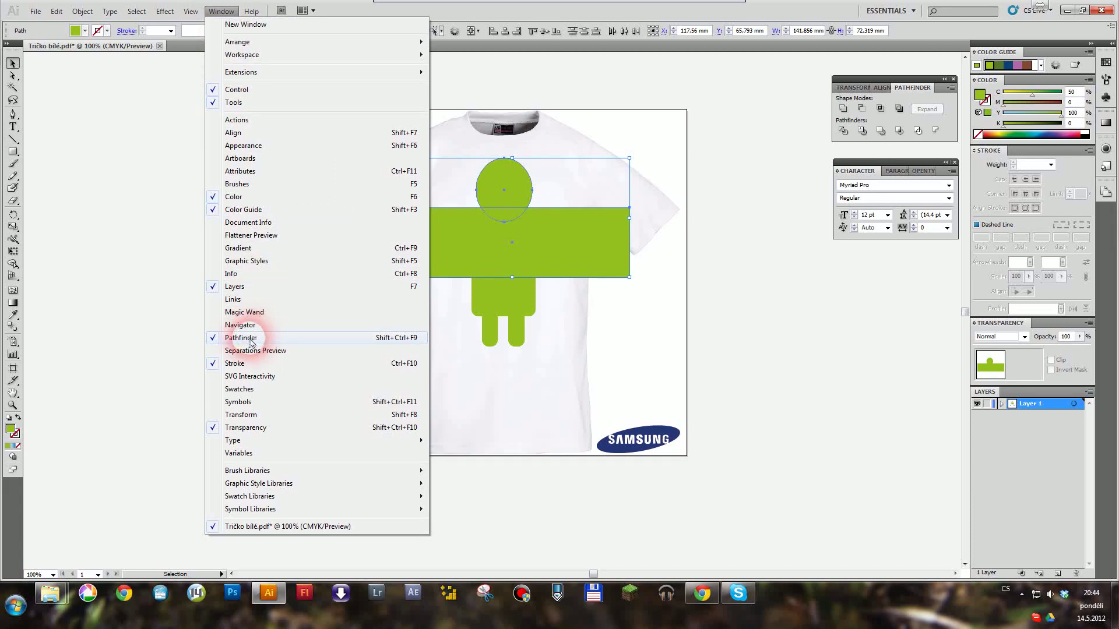
left_click(910, 92)
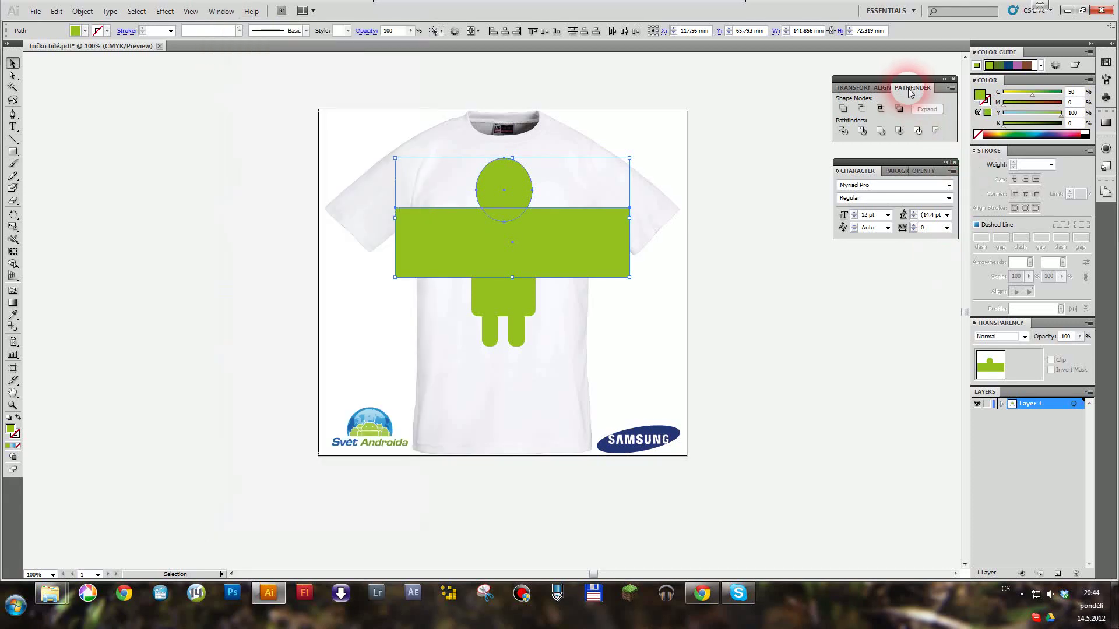
left_click(867, 113)
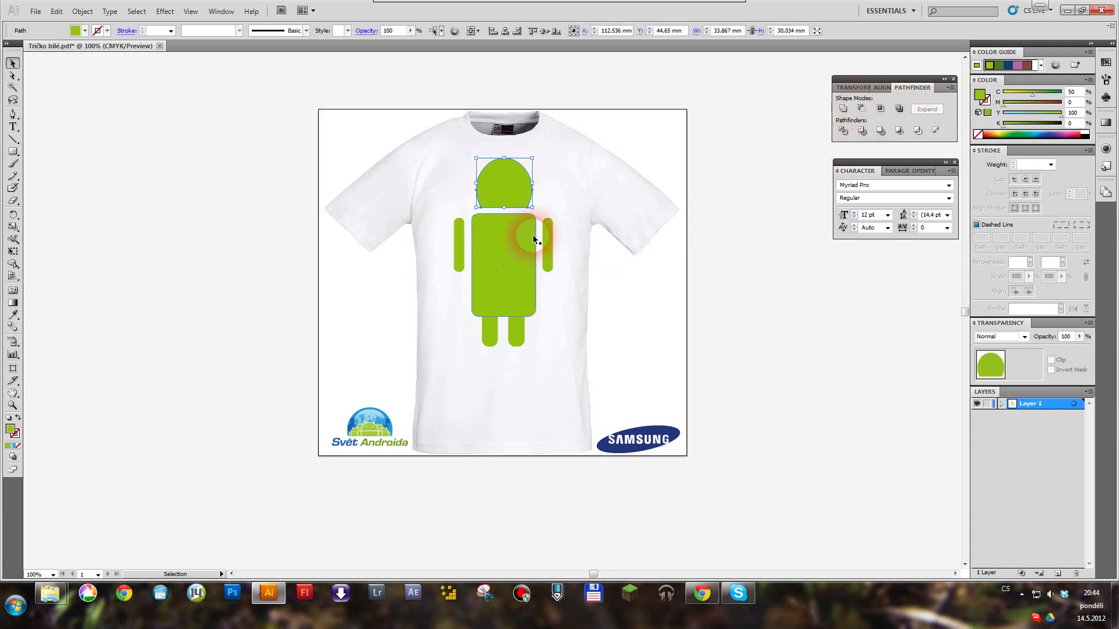
left_click(546, 201)
left_click(528, 198)
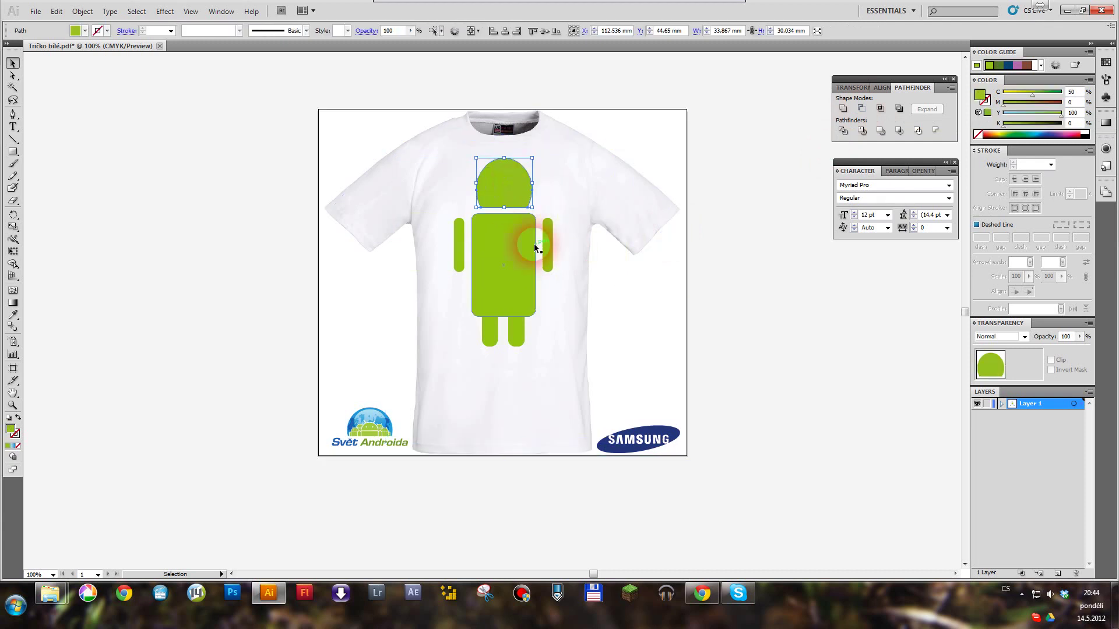
left_click(548, 201)
left_click(514, 200)
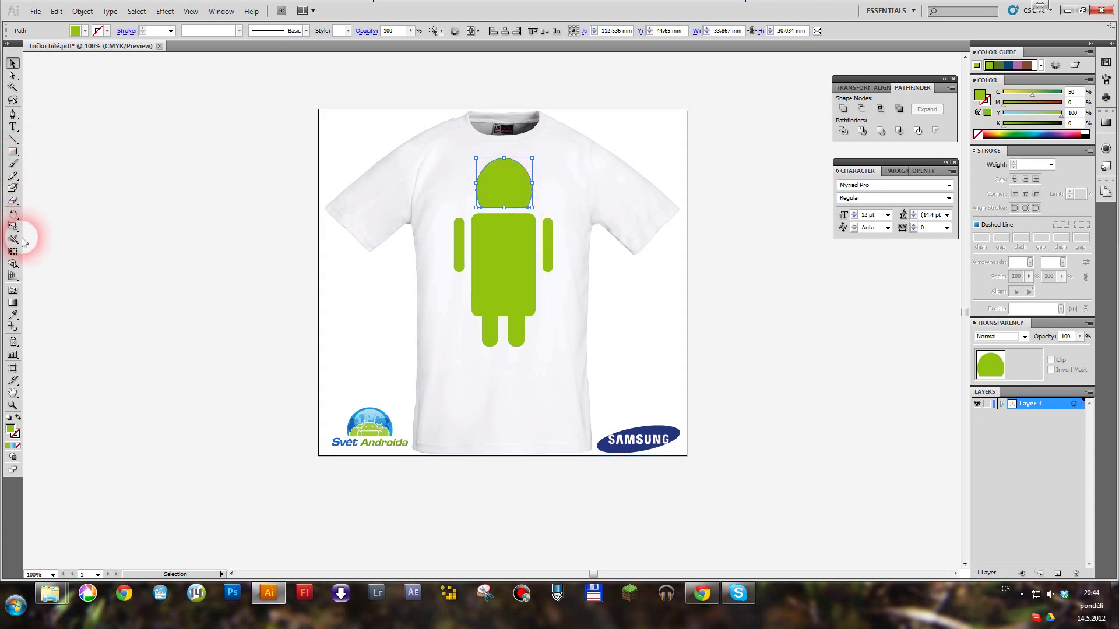
Step: Draw an ellipse about 10 × 10 mm on the left half of the head as an eye
left_click_drag(12, 153, 27, 178)
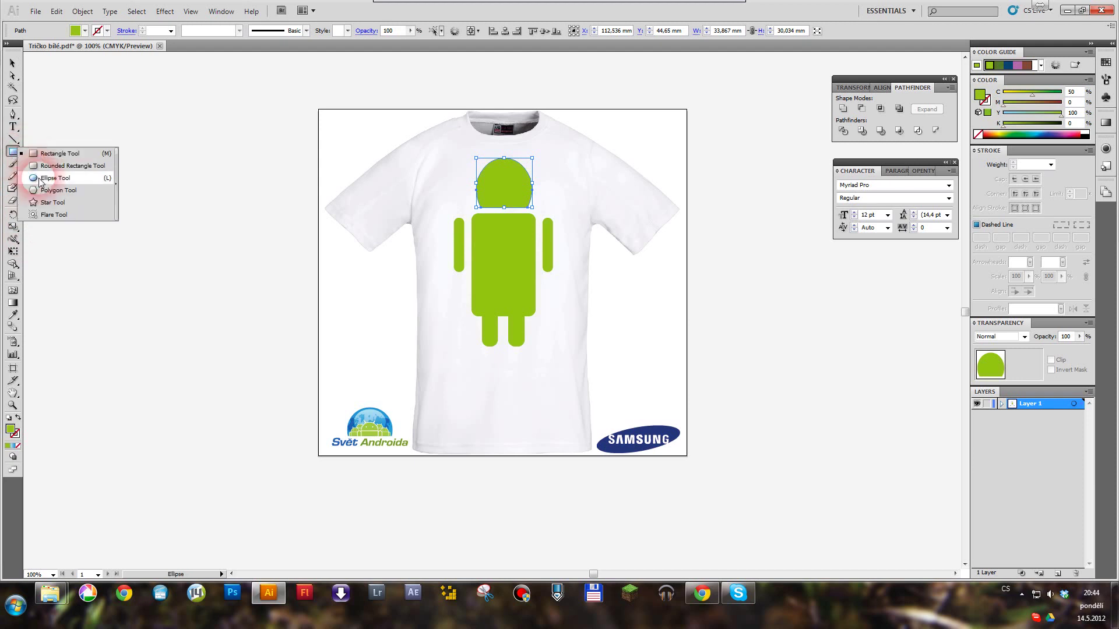
left_click_drag(488, 183, 493, 191)
left_click_drag(503, 201, 508, 201)
left_click(12, 66)
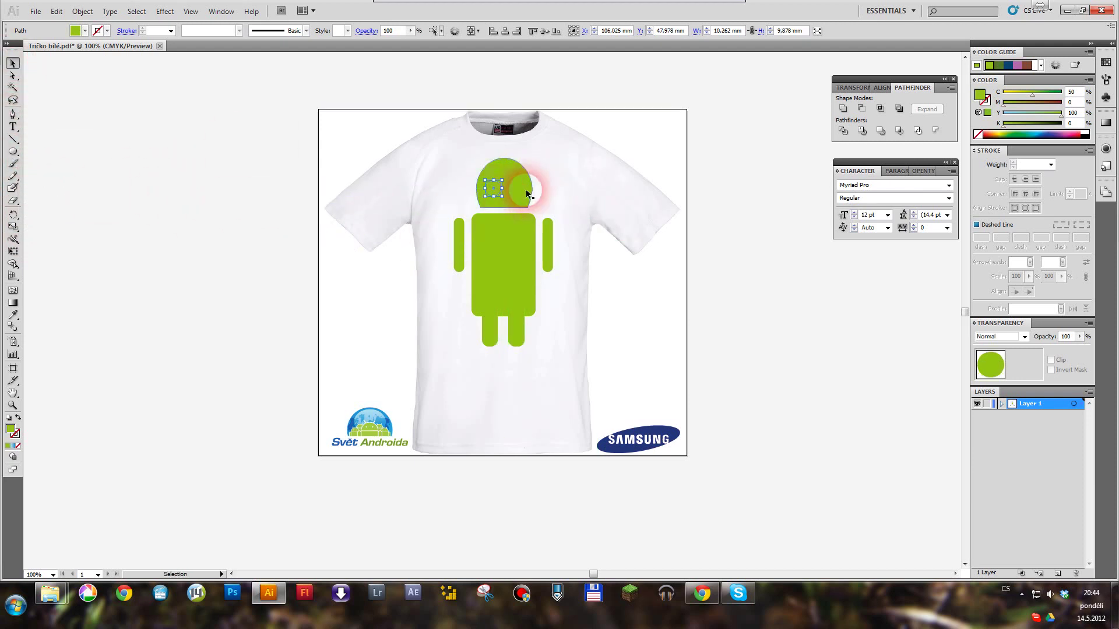
Step: Fill the eye with the very light grey swatch (K 5)
left_click(493, 187)
left_click(84, 30)
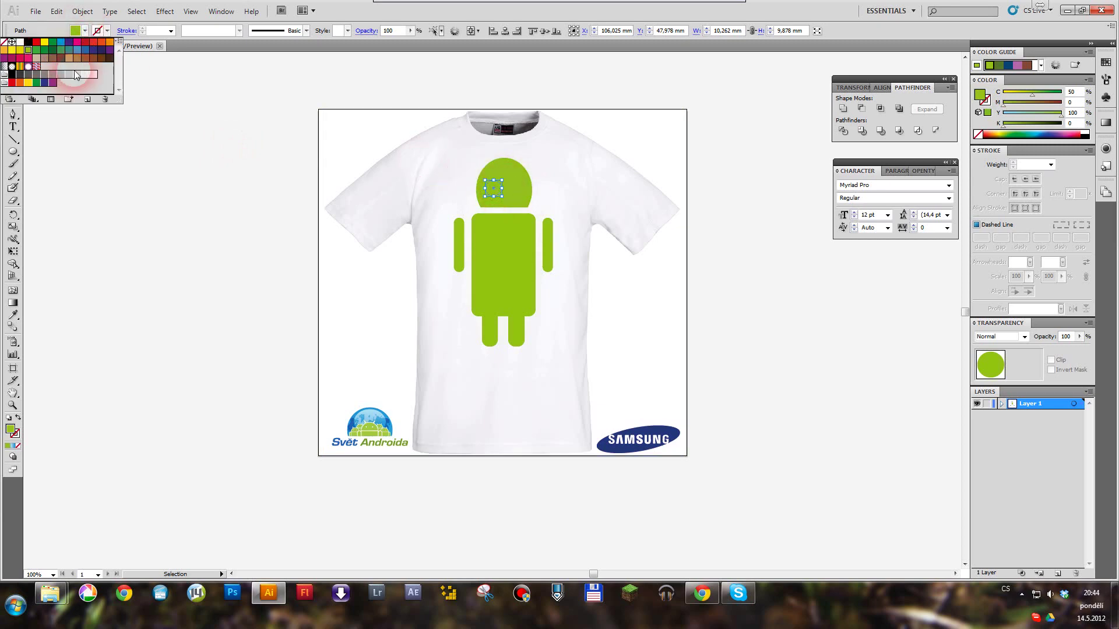
left_click(93, 74)
left_click(491, 196)
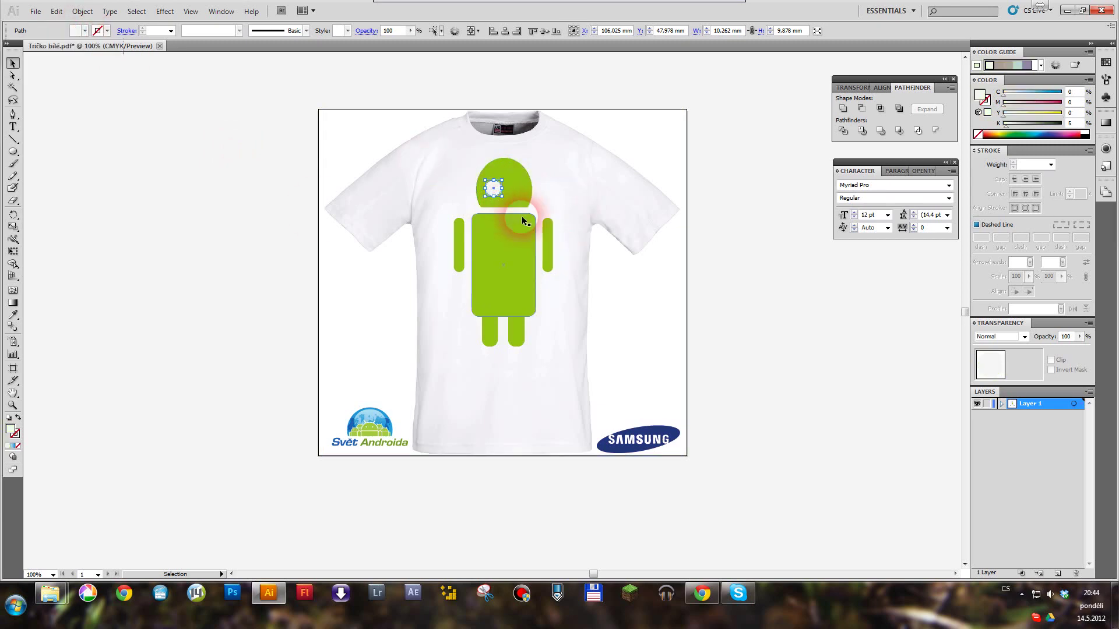
Step: Duplicate the light grey eye horizontally onto the right half of the head and deselect it
key("a")
key("v")
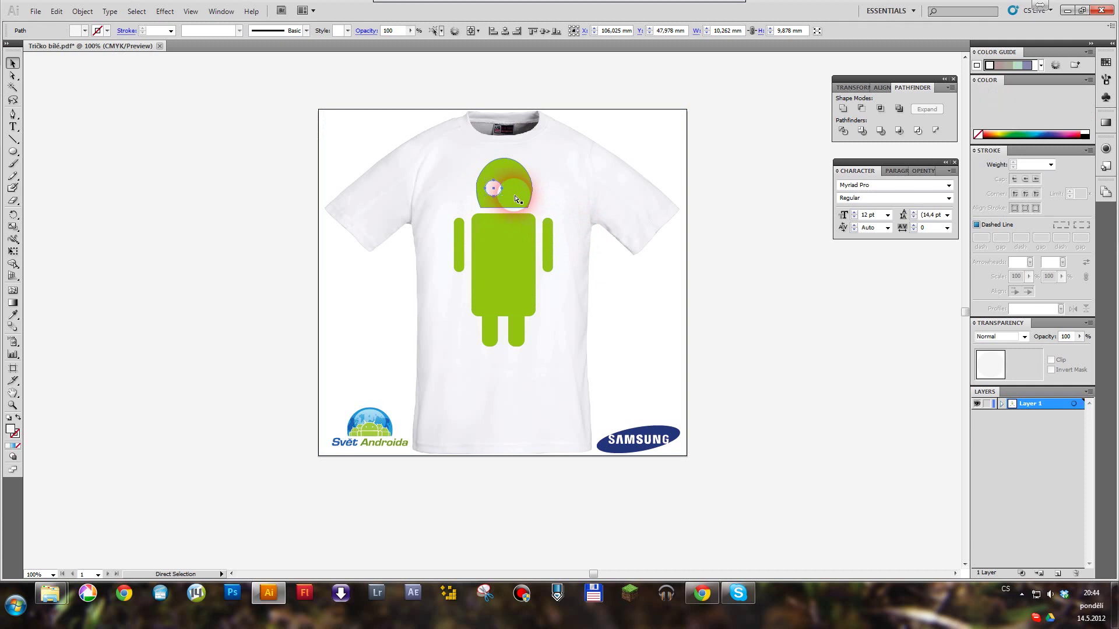
mouse_move(500, 194)
left_mouse_down()
mouse_move(499, 316)
mouse_move(520, 196)
left_mouse_up()
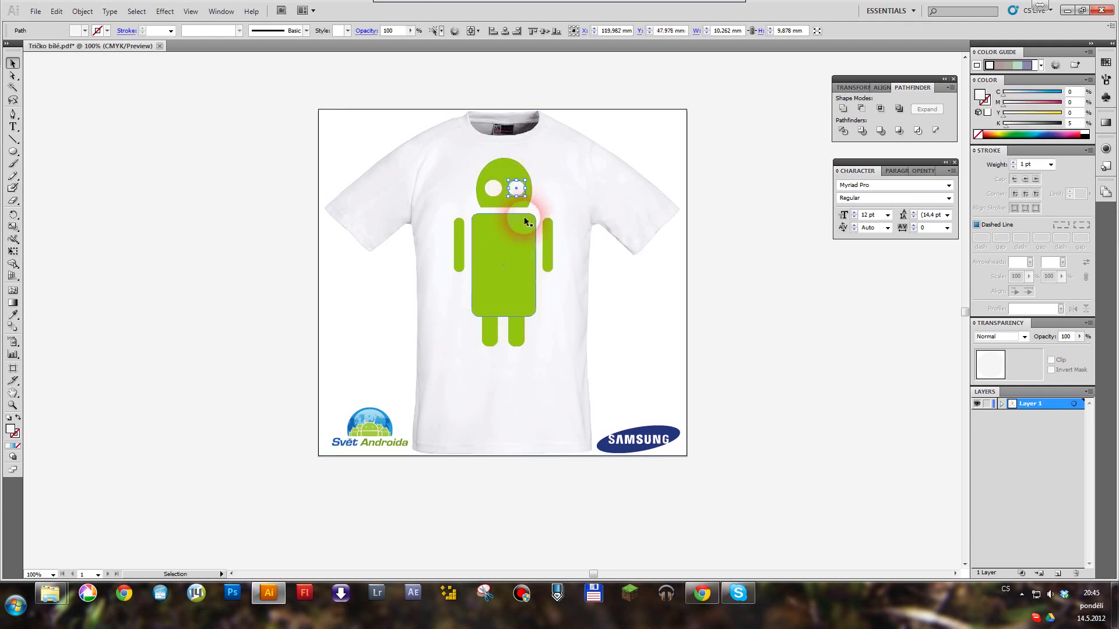
left_click(568, 310)
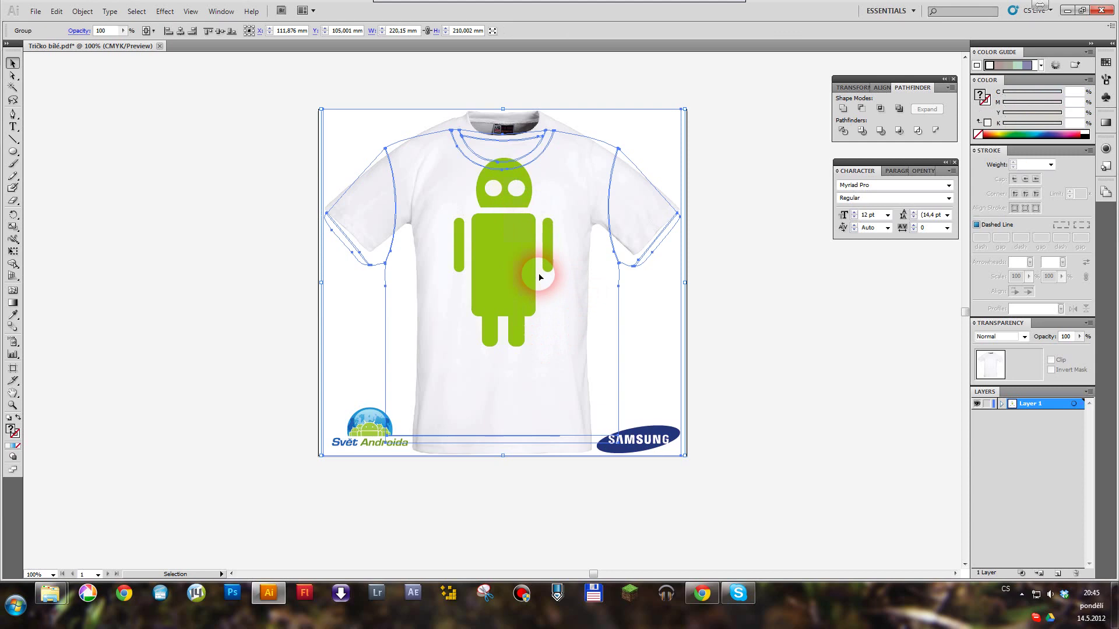
Step: Draw a narrow upright rounded rectangle about 3 × 15 mm beside the head's upper right as an antenna
key("a")
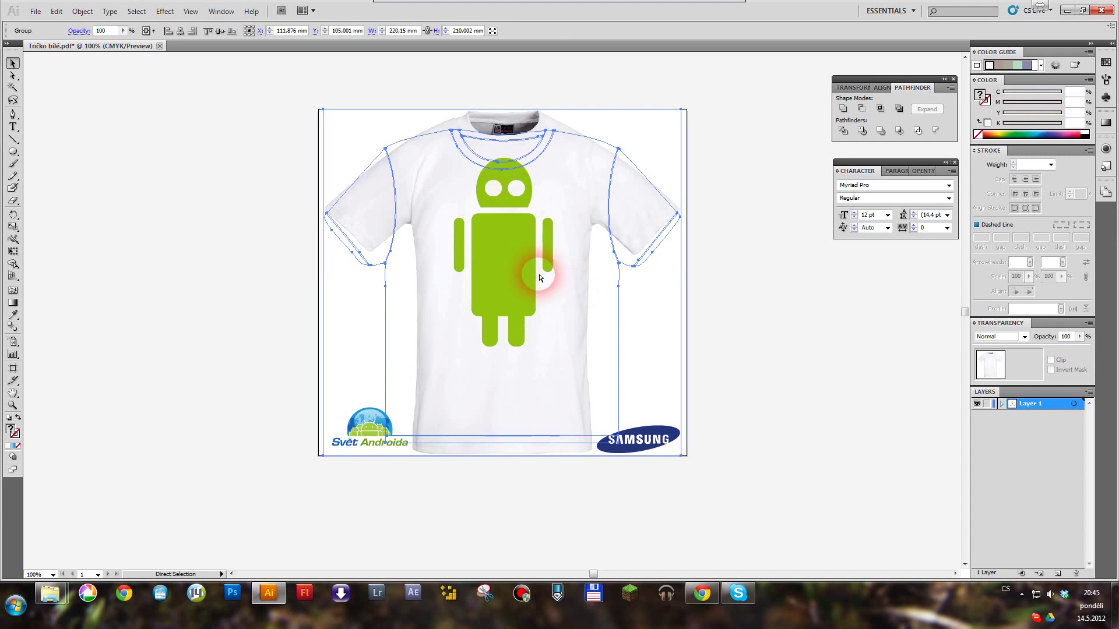
left_click(539, 278)
key("ctrl+plus")
key("ctrl+plus")
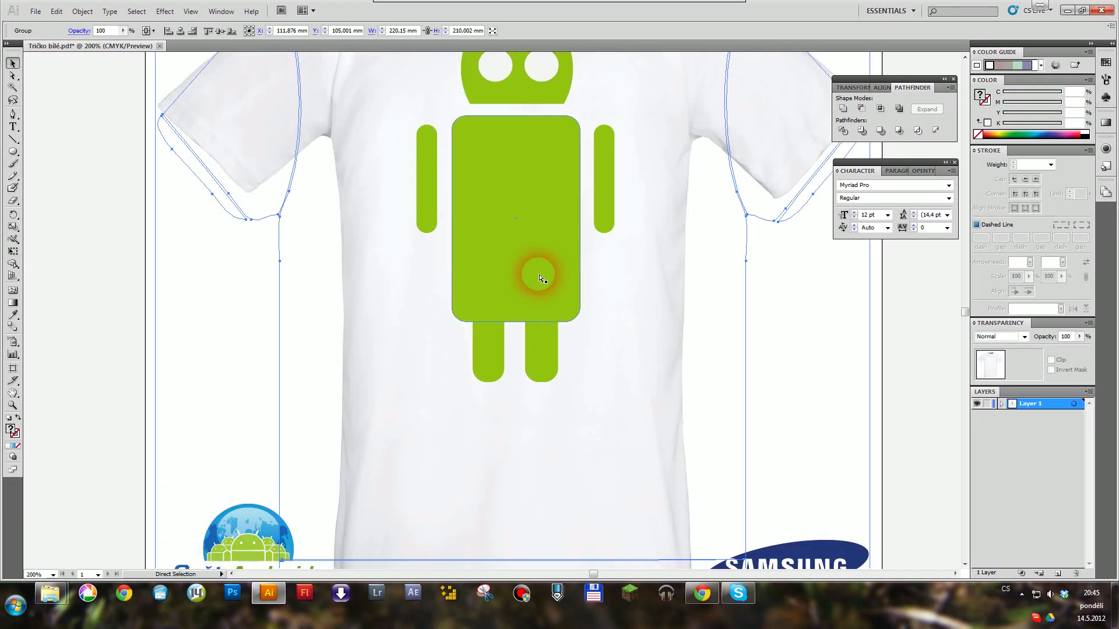
left_click(18, 64)
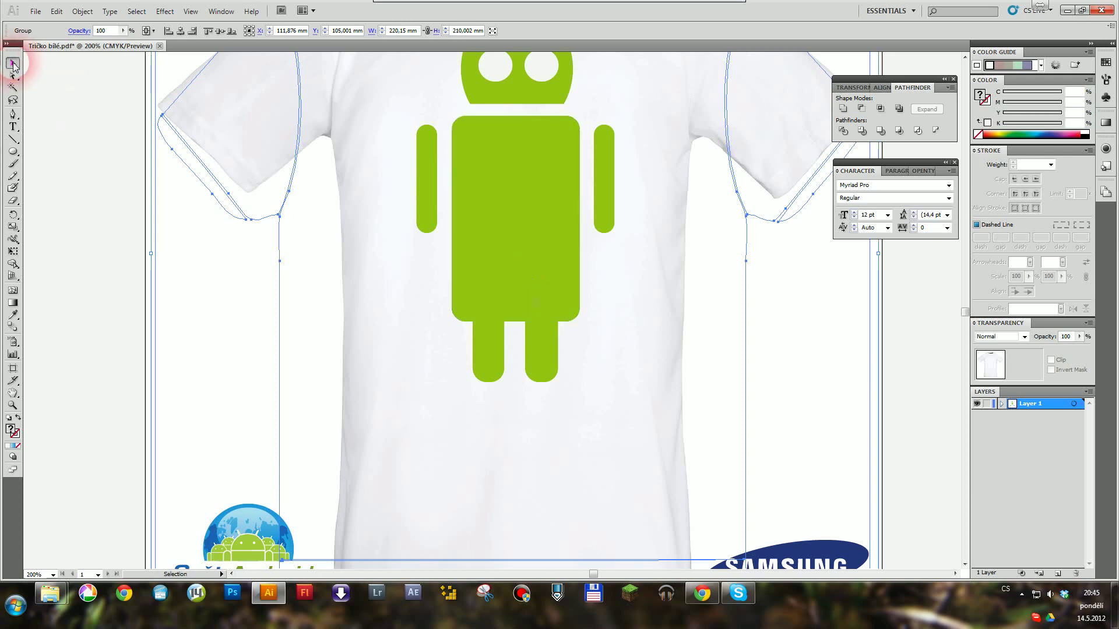
scroll(554, 303, "up", 3)
scroll(553, 303, "right", 2)
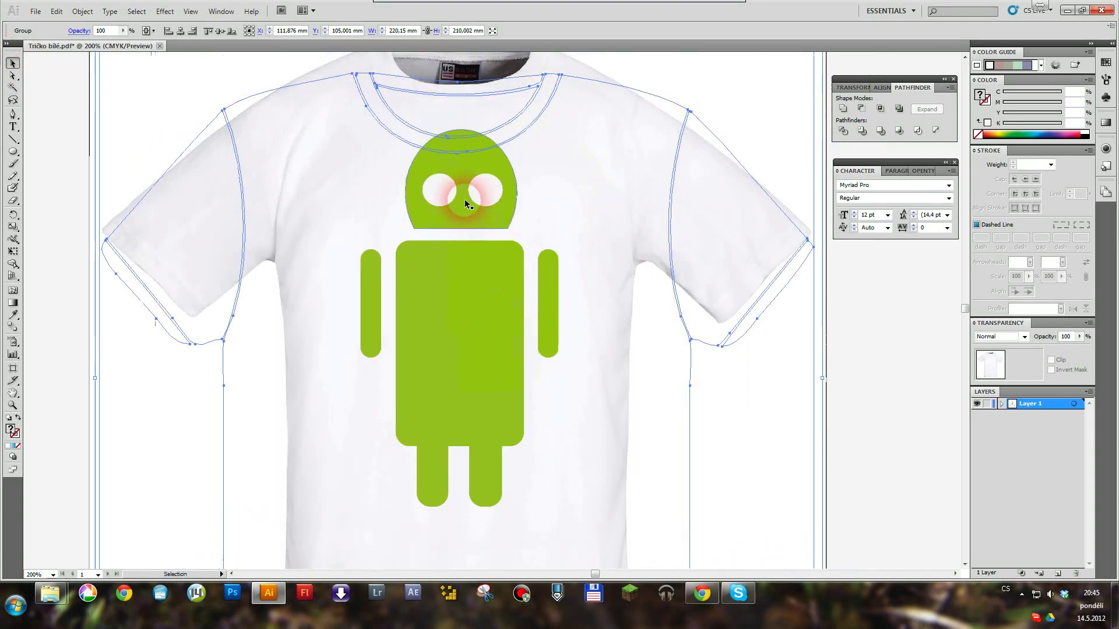
left_click(13, 152)
left_click_drag(13, 152, 73, 160)
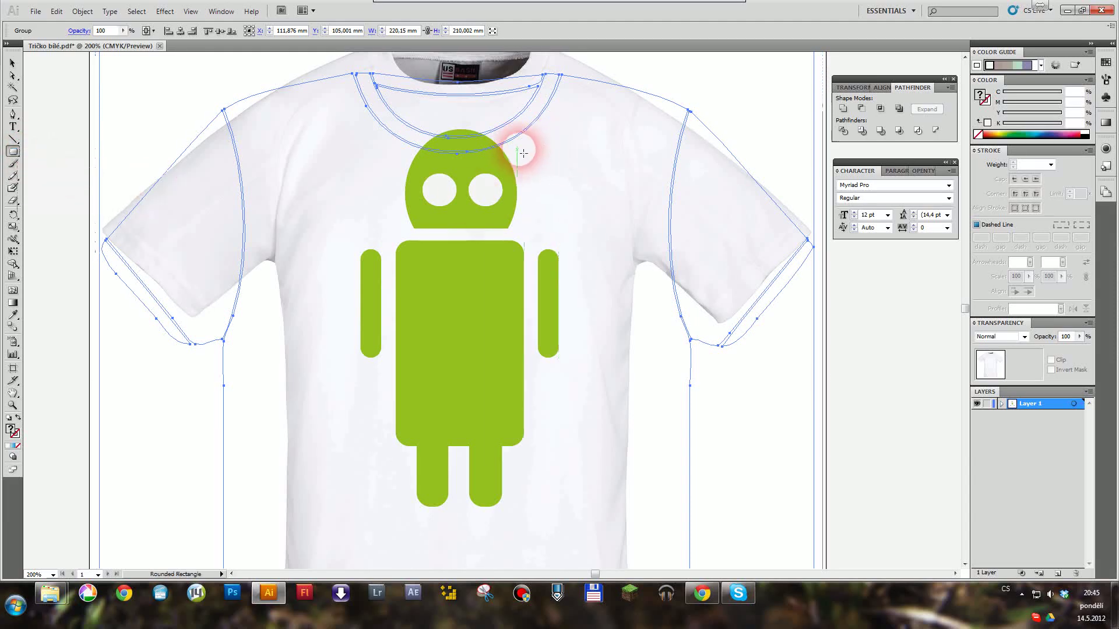
left_click_drag(539, 129, 552, 185)
left_click(12, 63)
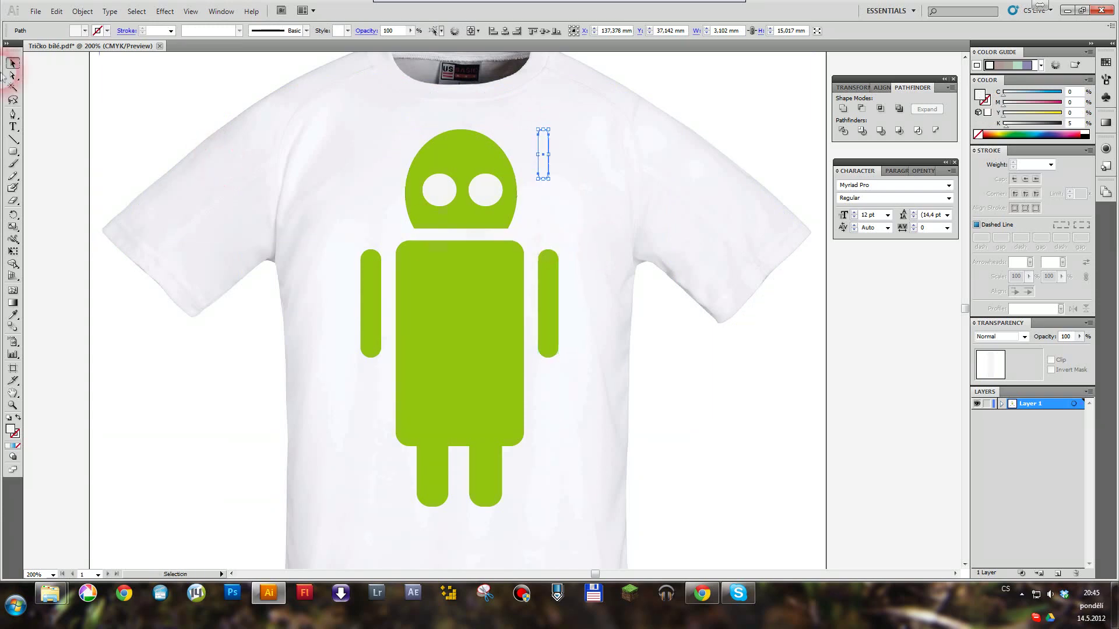
Step: Fill the antenna with the robot's green swatch (C 50, Y 100)
left_click(76, 31)
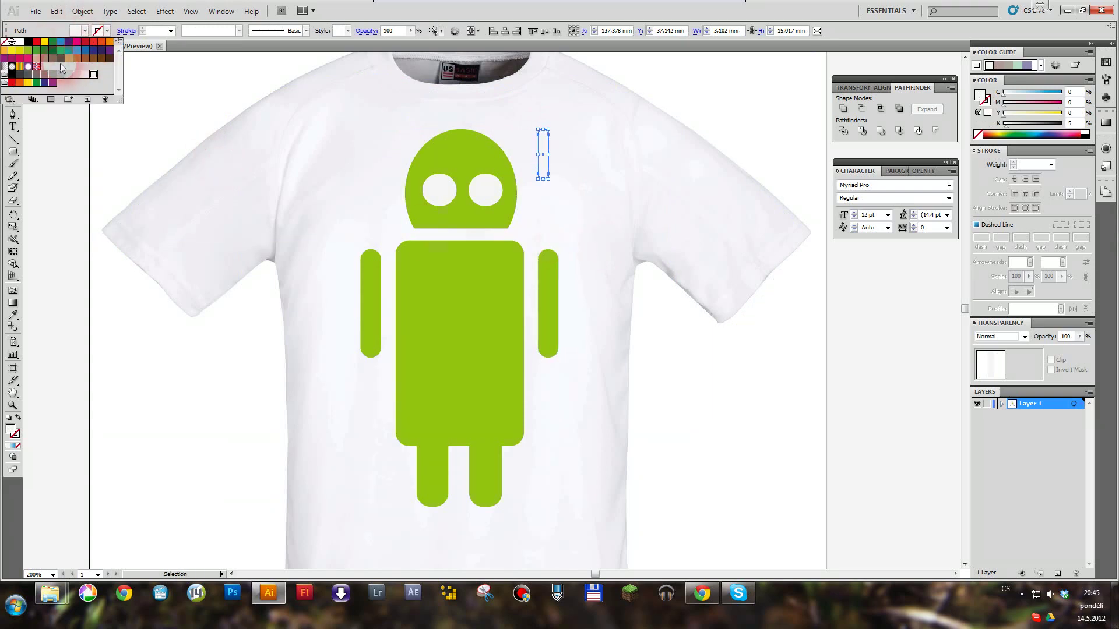
left_click(37, 57)
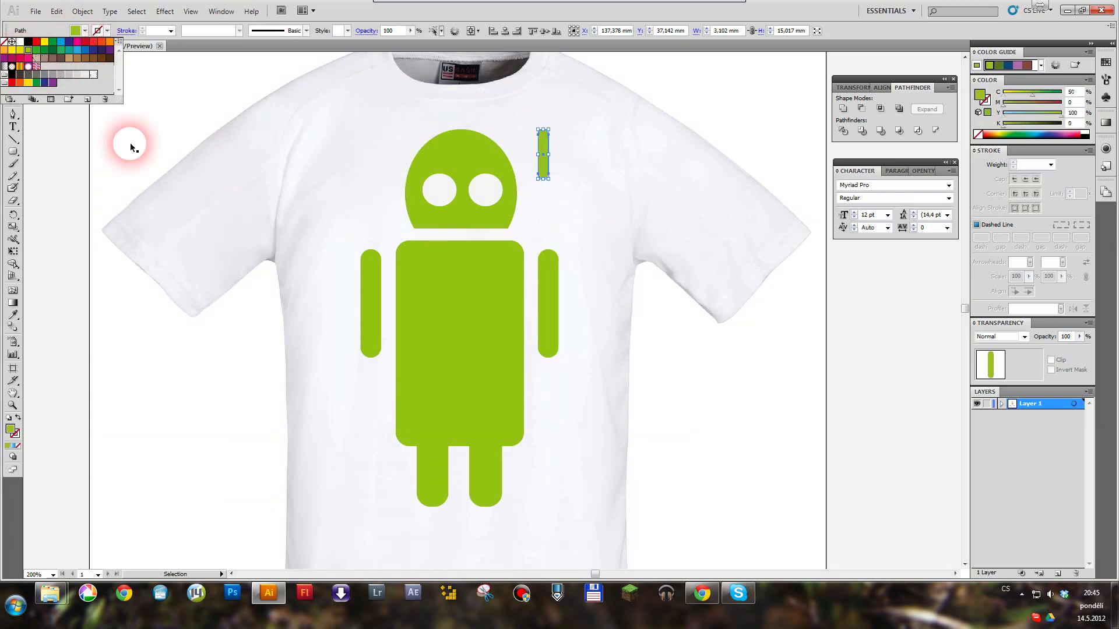
left_click(83, 35)
left_click(542, 143)
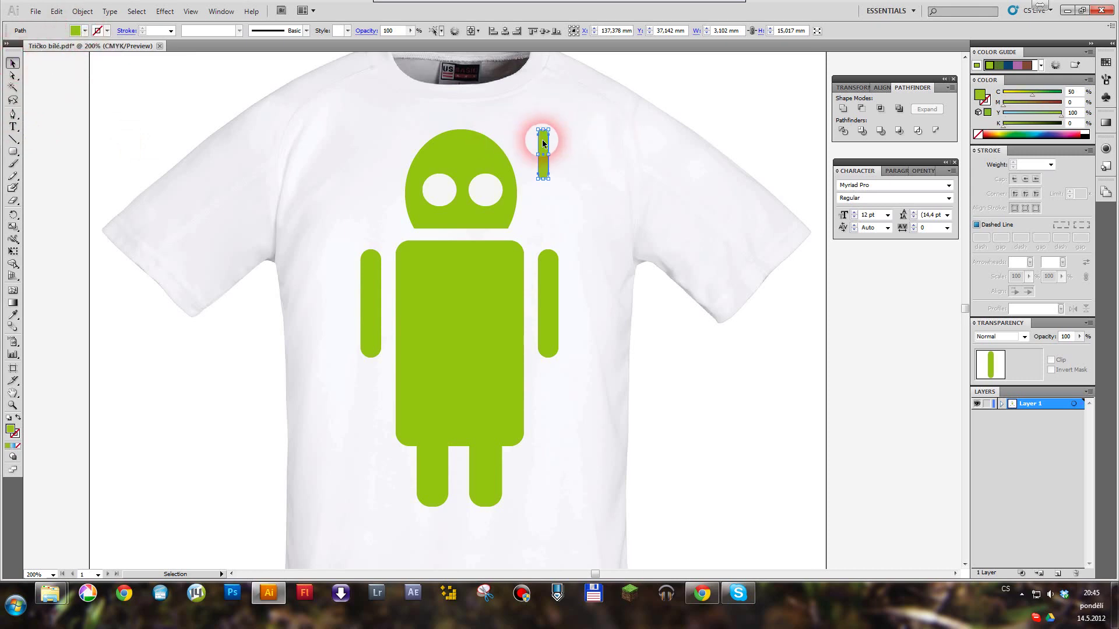
left_click(14, 63)
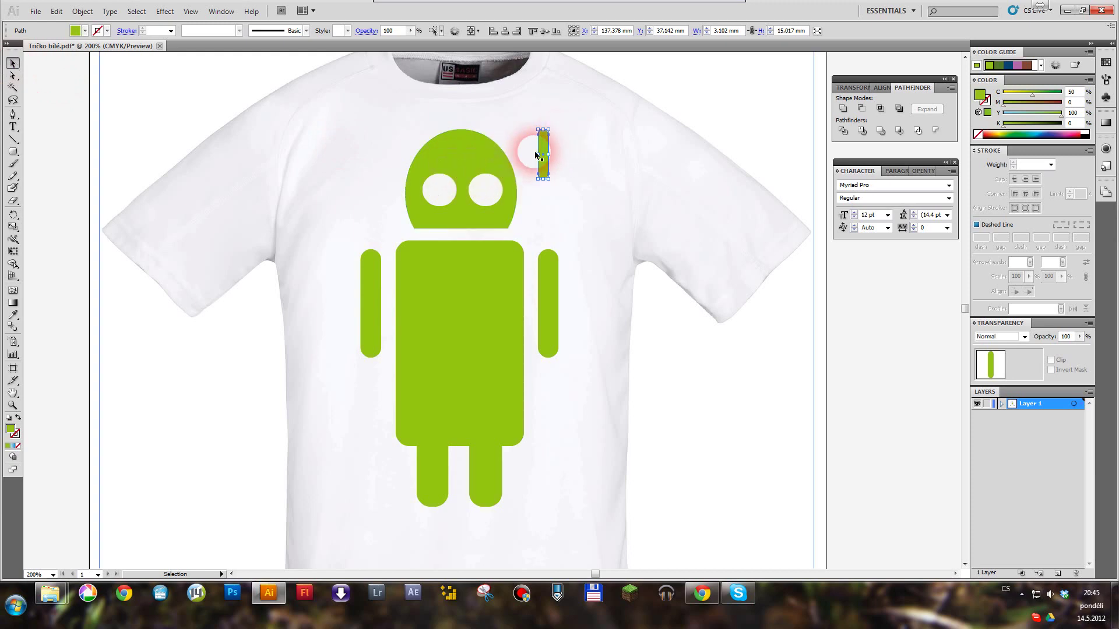
Step: Move the antenna onto the head's upper right edge and tilt it outward
left_click_drag(542, 144, 508, 136)
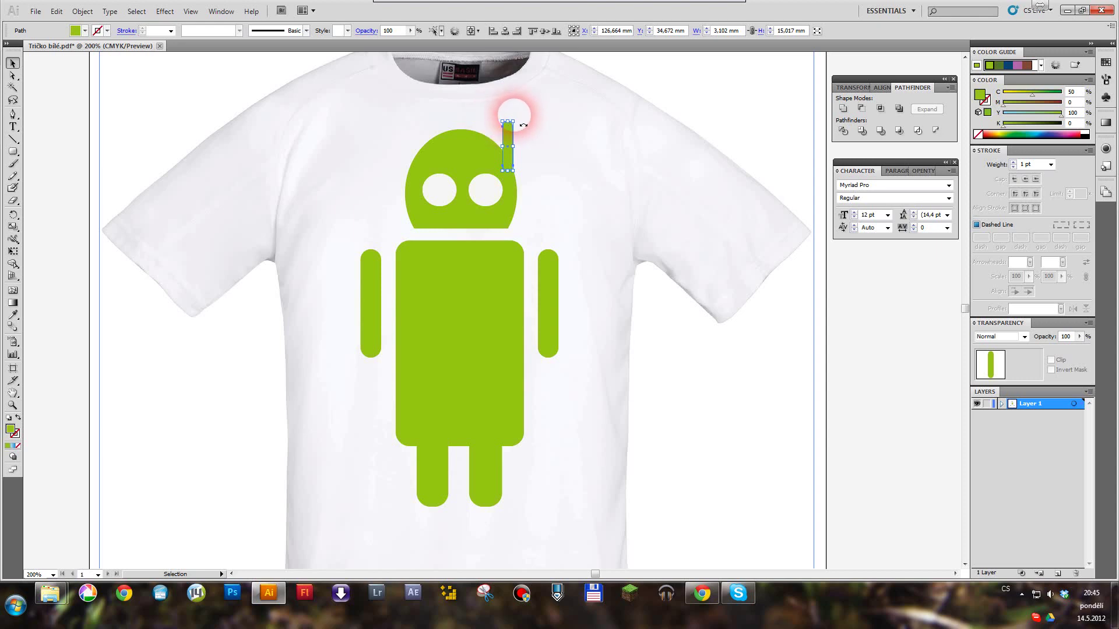
mouse_move(524, 125)
left_mouse_down()
mouse_move(542, 141)
mouse_move(535, 120)
mouse_move(537, 134)
left_mouse_up()
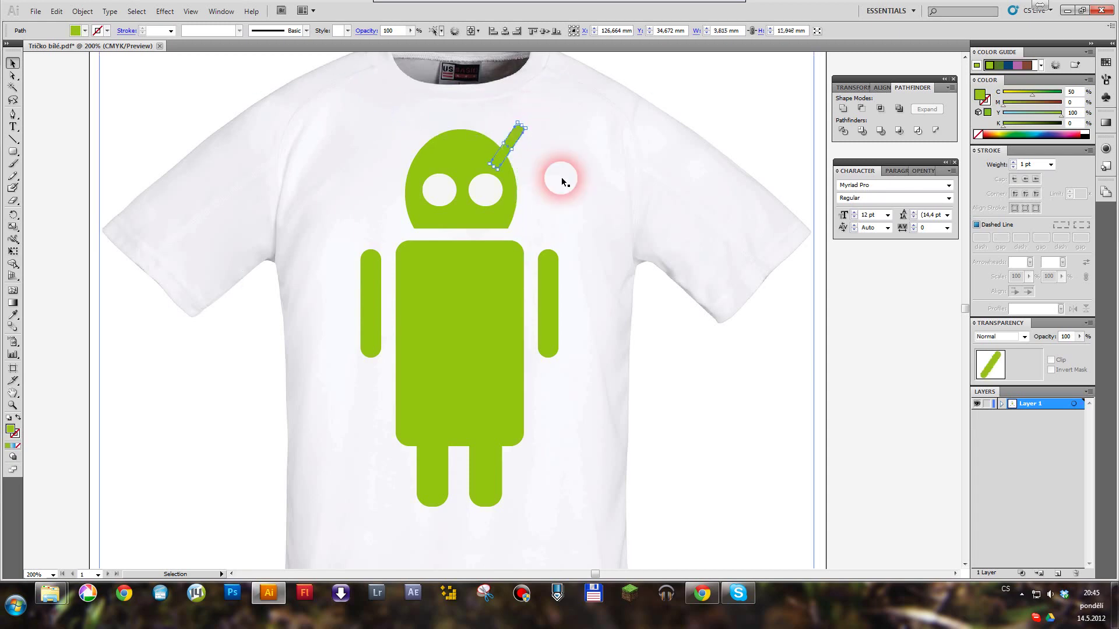
left_click(537, 133)
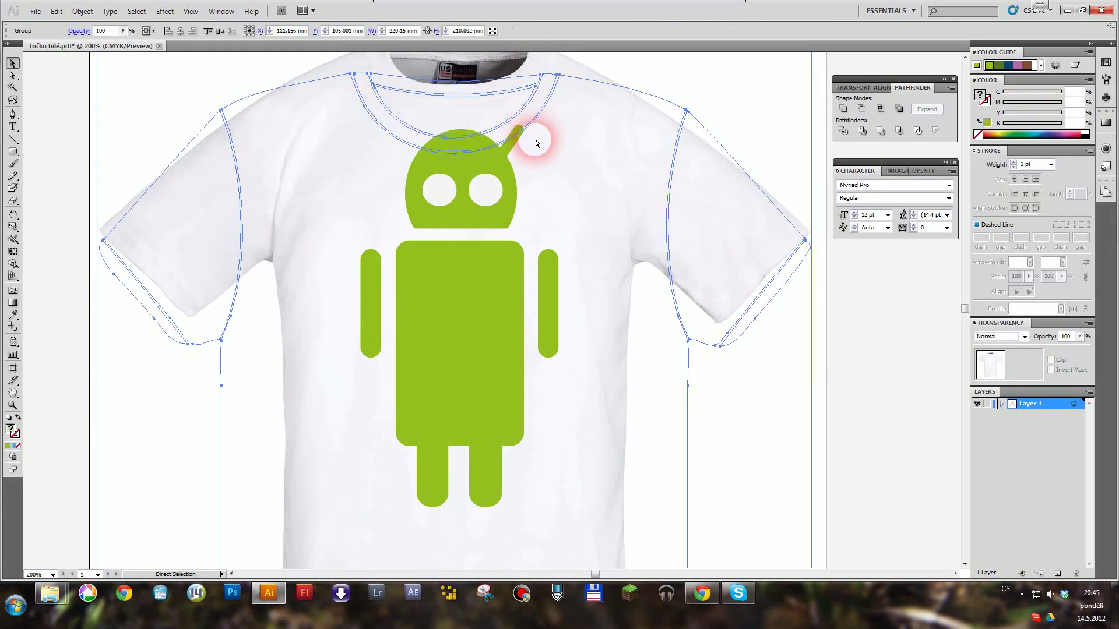
left_click(514, 136)
left_click_drag(528, 110, 521, 154)
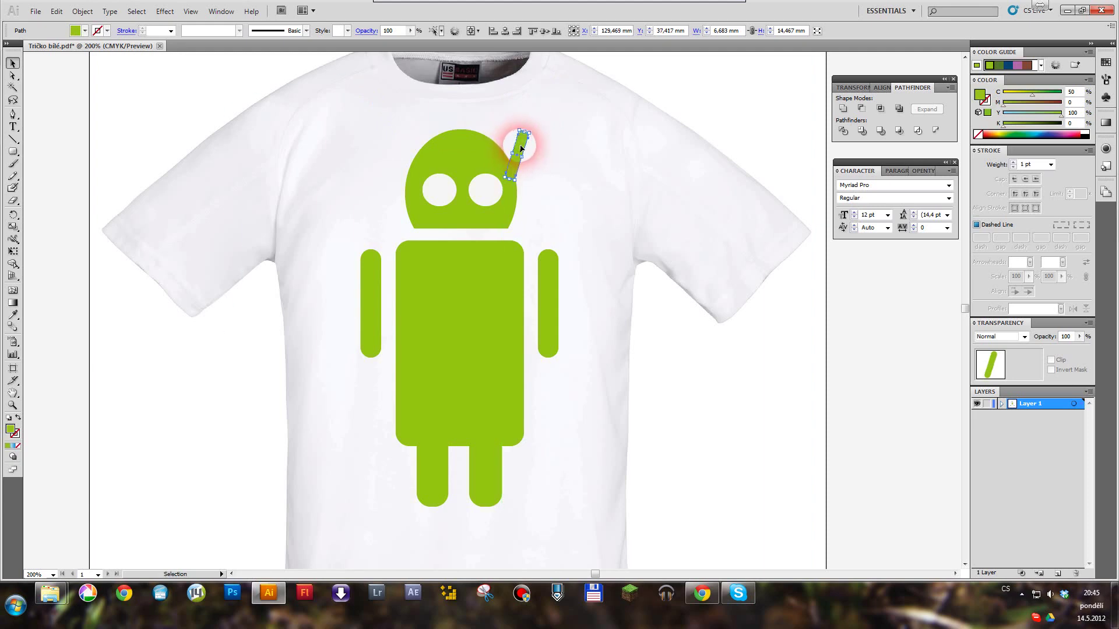
Step: Copy and paste the tilted antenna and place the copy just left of the head
key("a")
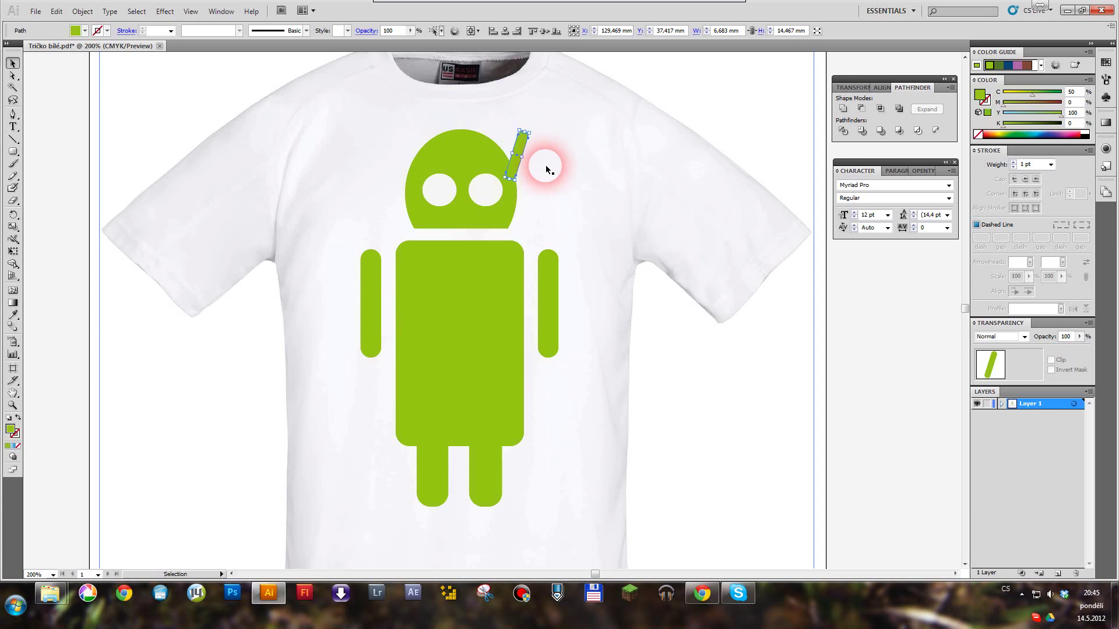
key("ctrl+c")
key("ctrl+v")
left_click_drag(475, 288, 390, 158)
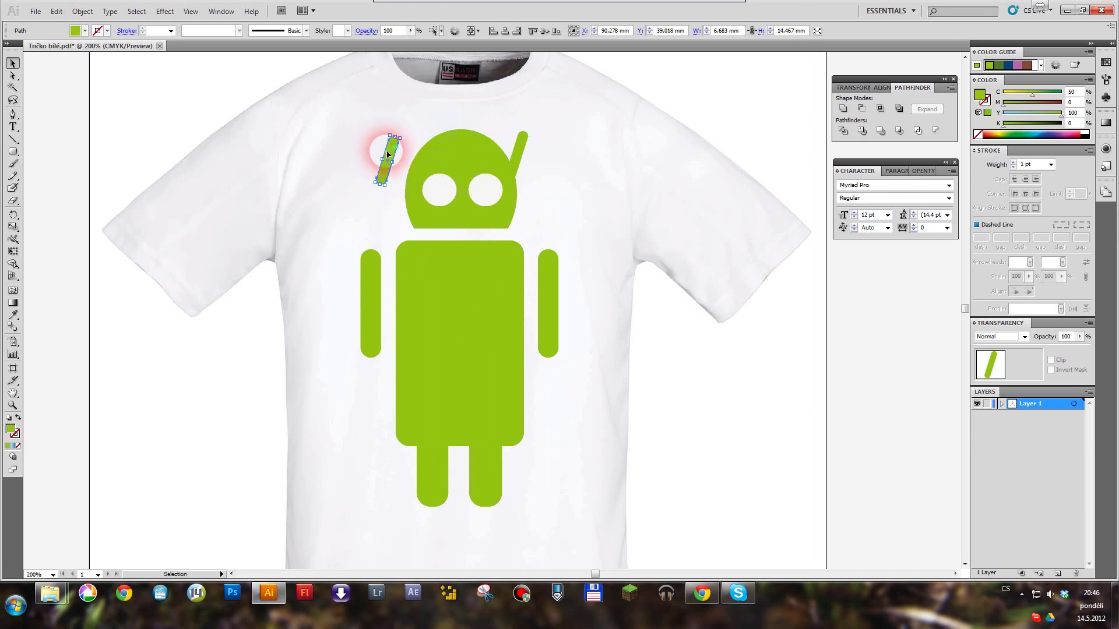
Step: Reflect the copied antenna across the vertical axis
left_click(83, 13)
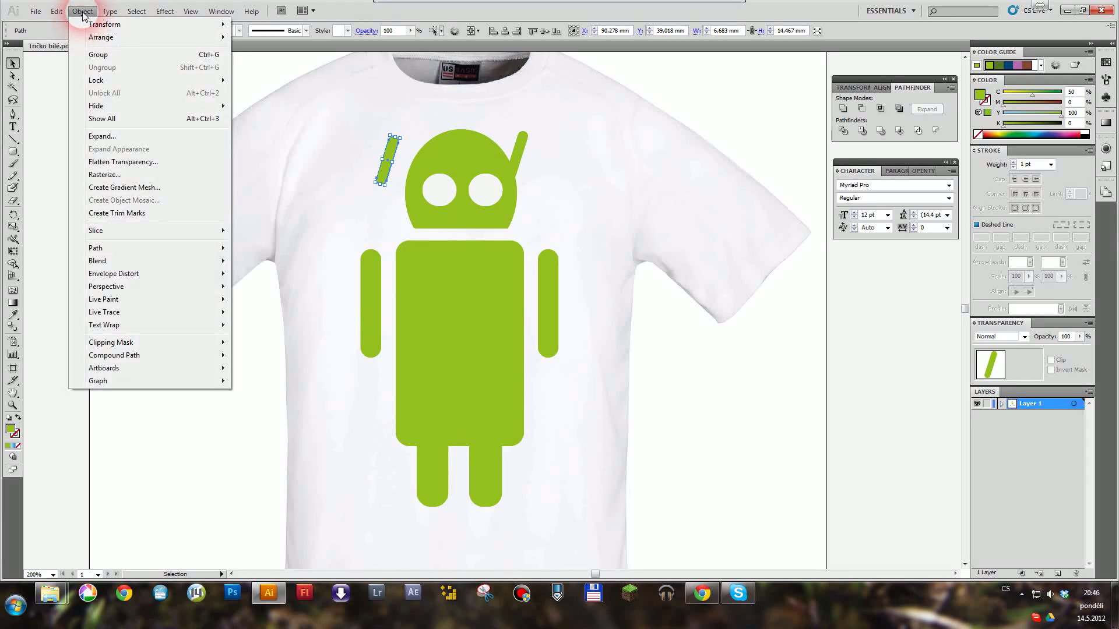
mouse_move(96, 24)
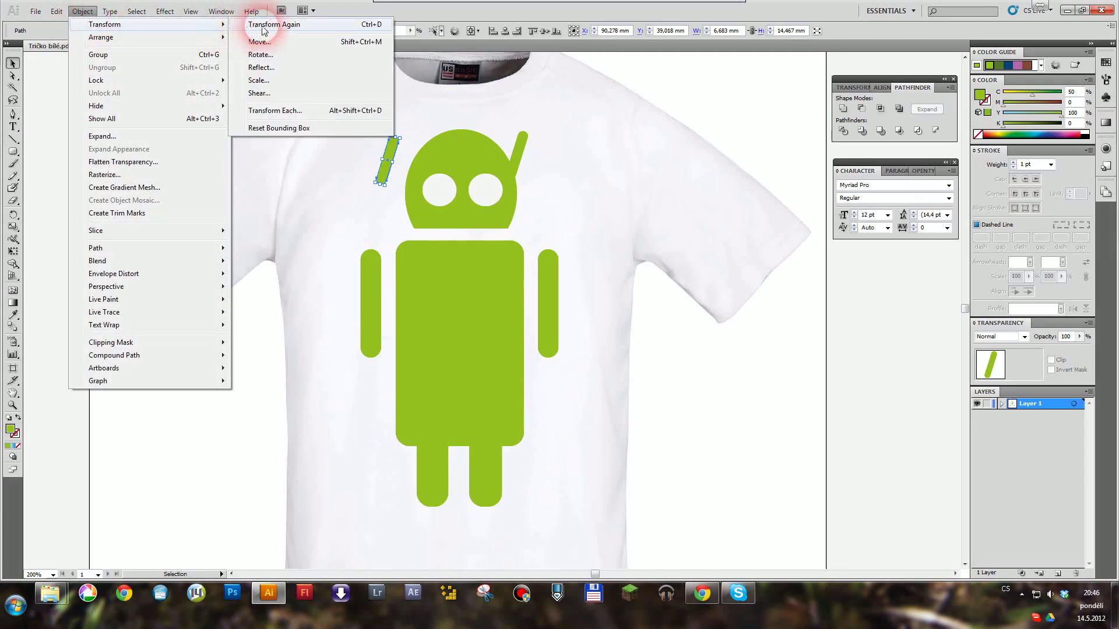
left_click(277, 67)
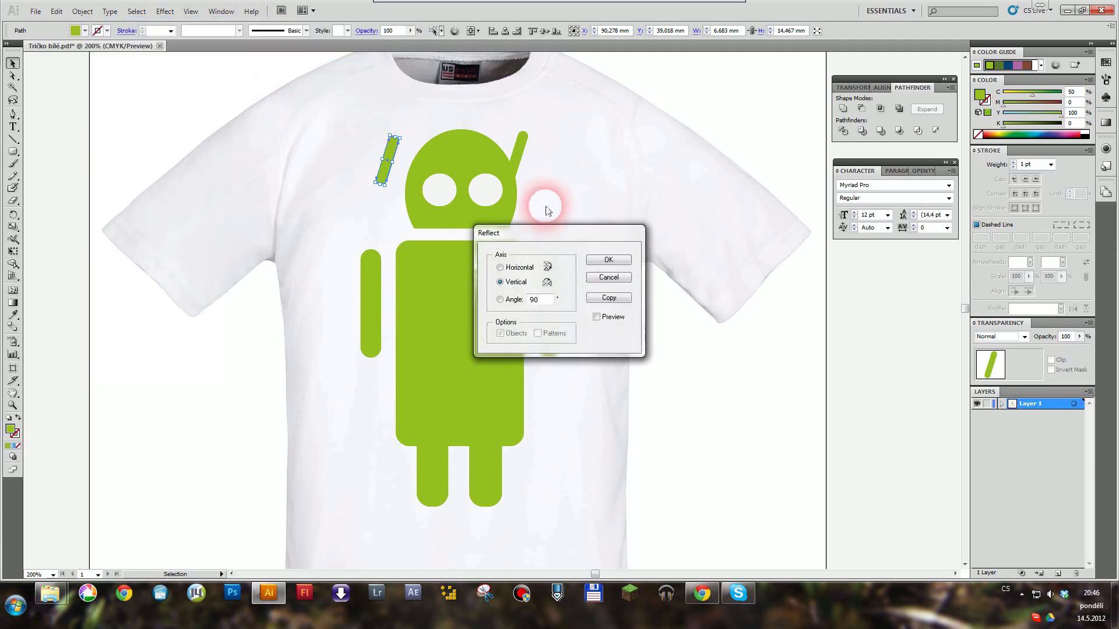
left_click(517, 285)
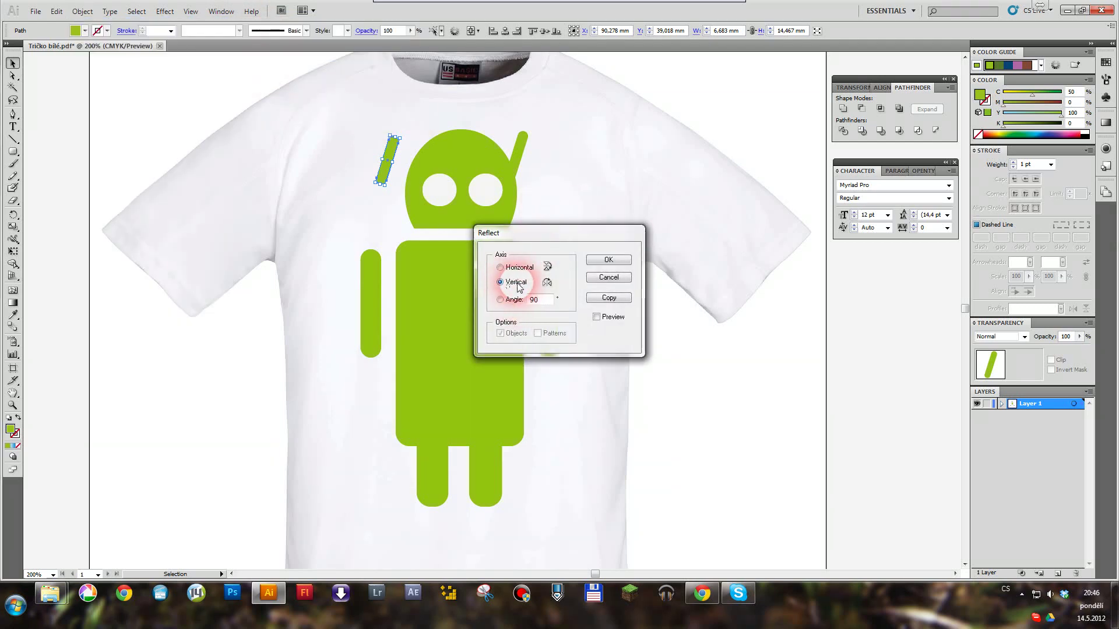
left_click(607, 259)
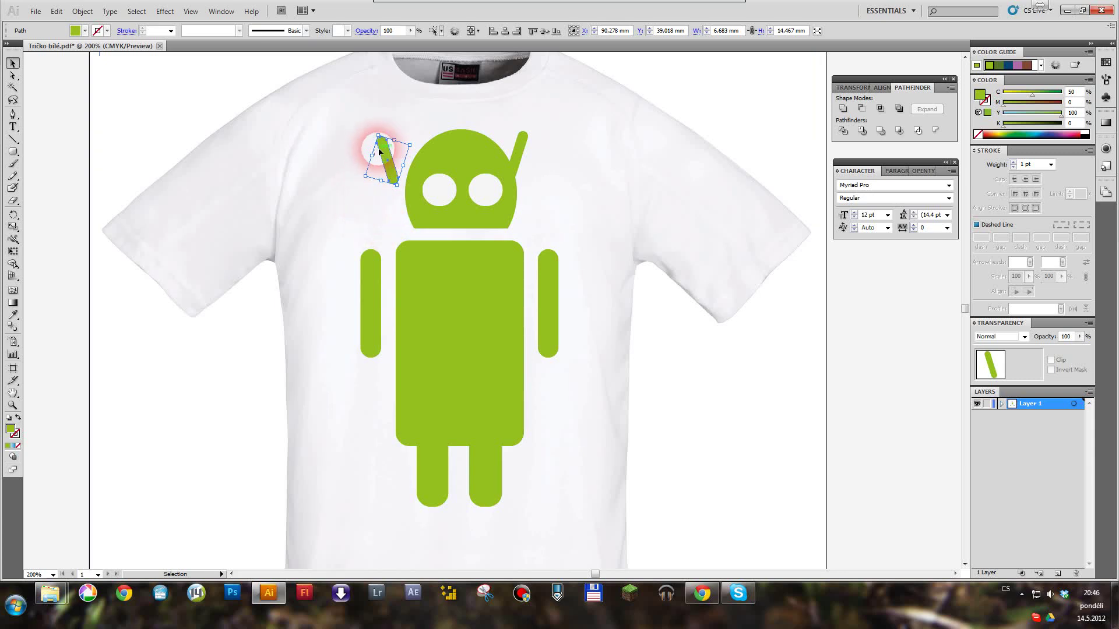
Step: Move the reflected antenna onto the head's upper left edge, matching the opposite antenna, and deselect it
left_click_drag(384, 154, 411, 154)
left_click(606, 187)
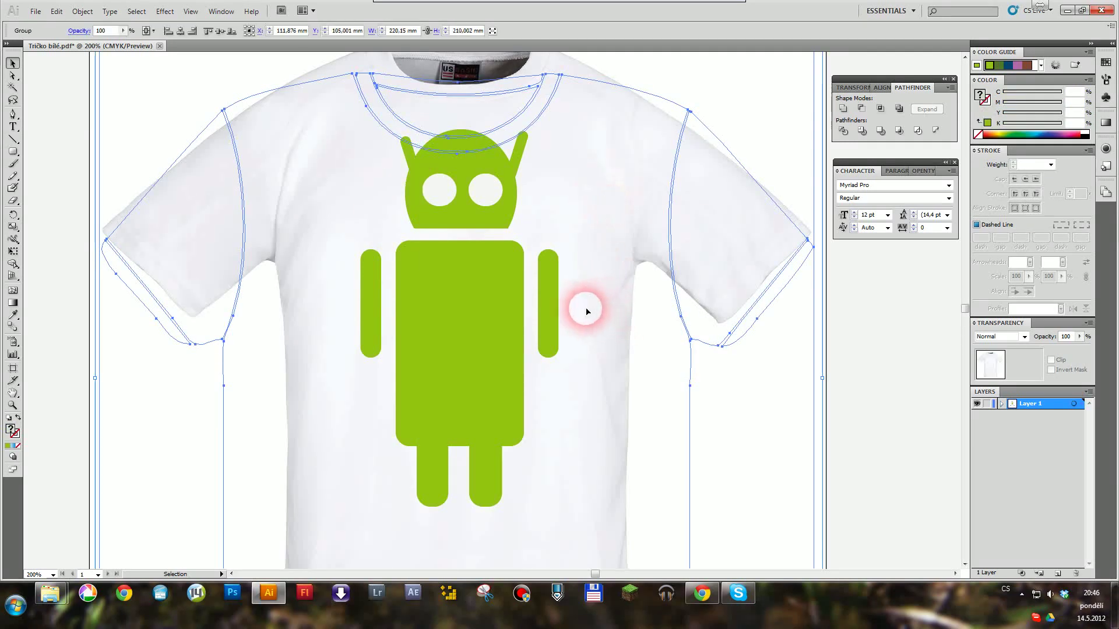
left_click(407, 155)
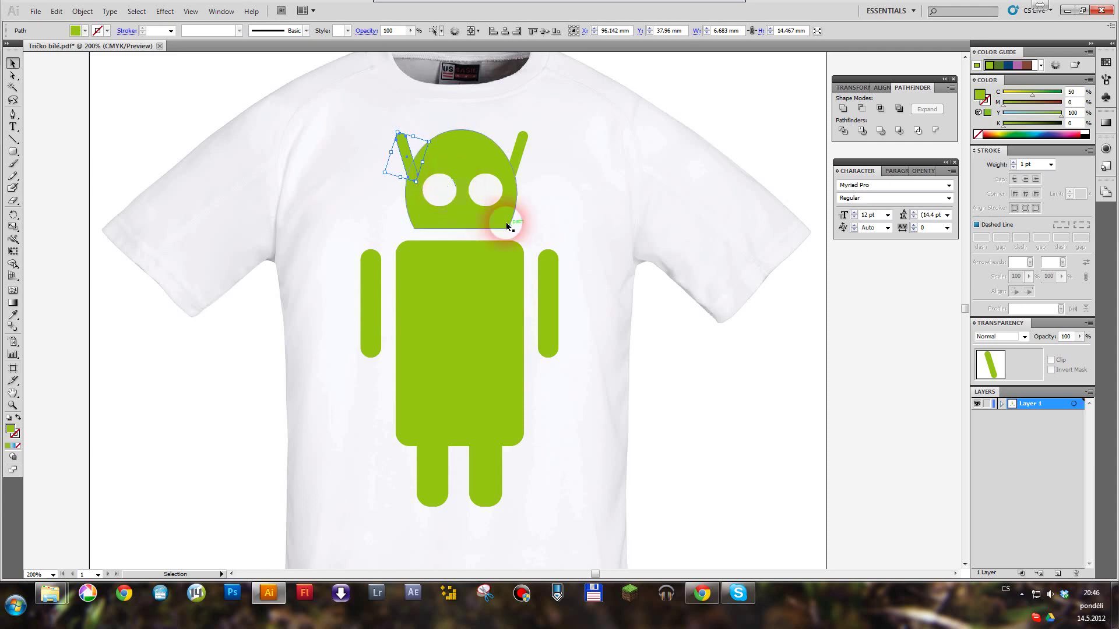
left_click(599, 232)
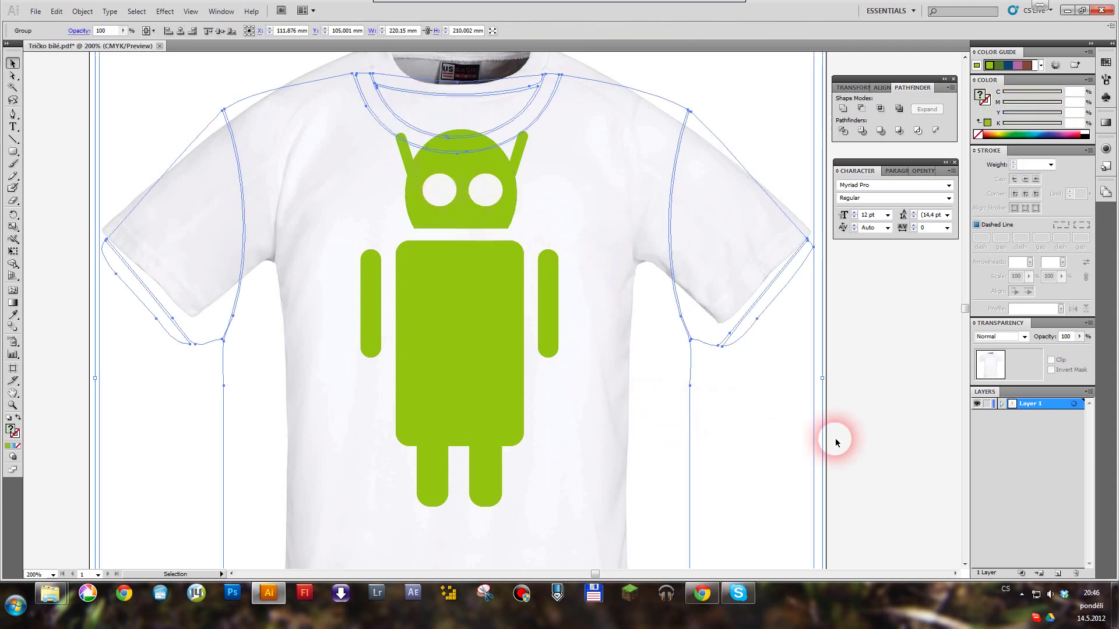
left_click(776, 395)
Step: Select all the robot's parts (body, arms, head, eyes, antennae and legs) and scale them down together to about 31 × 59 mm
key("ctrl+minus")
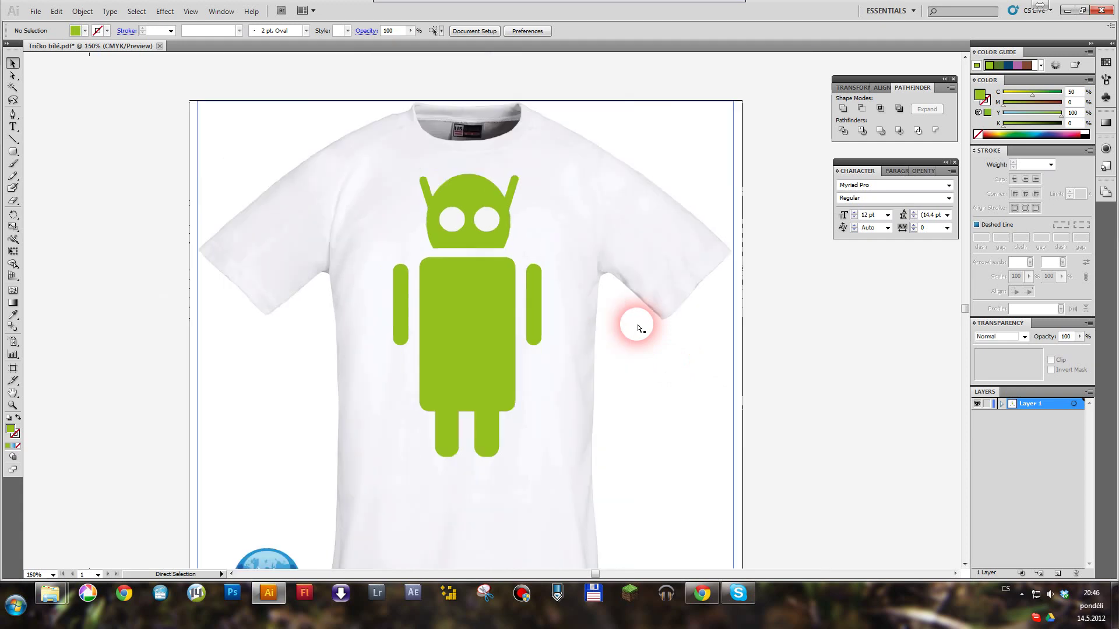
left_click(531, 310)
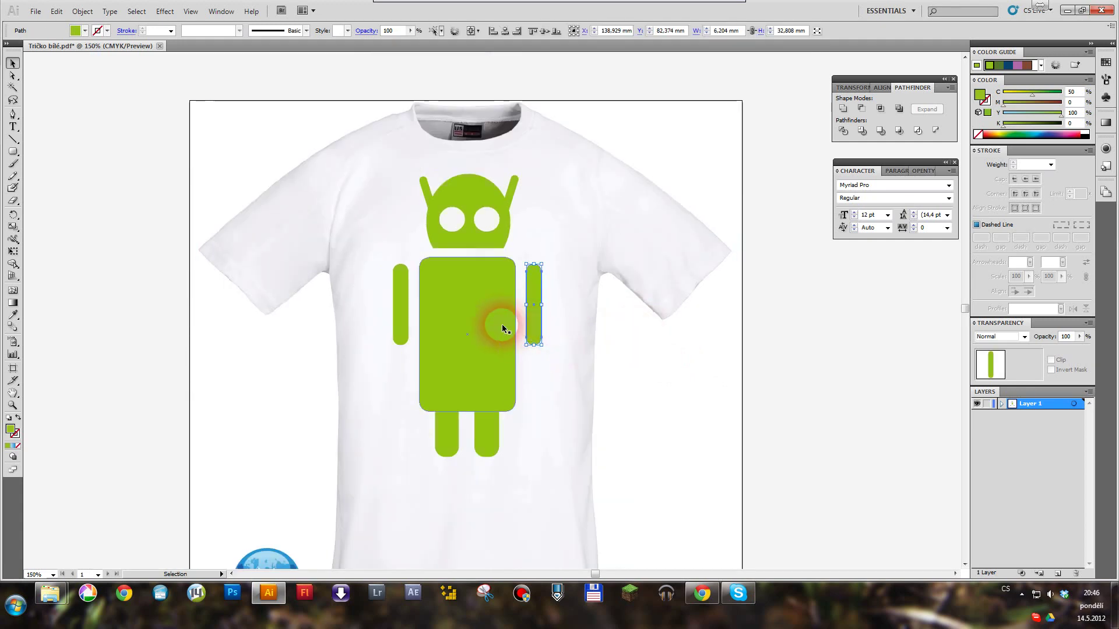
key("a")
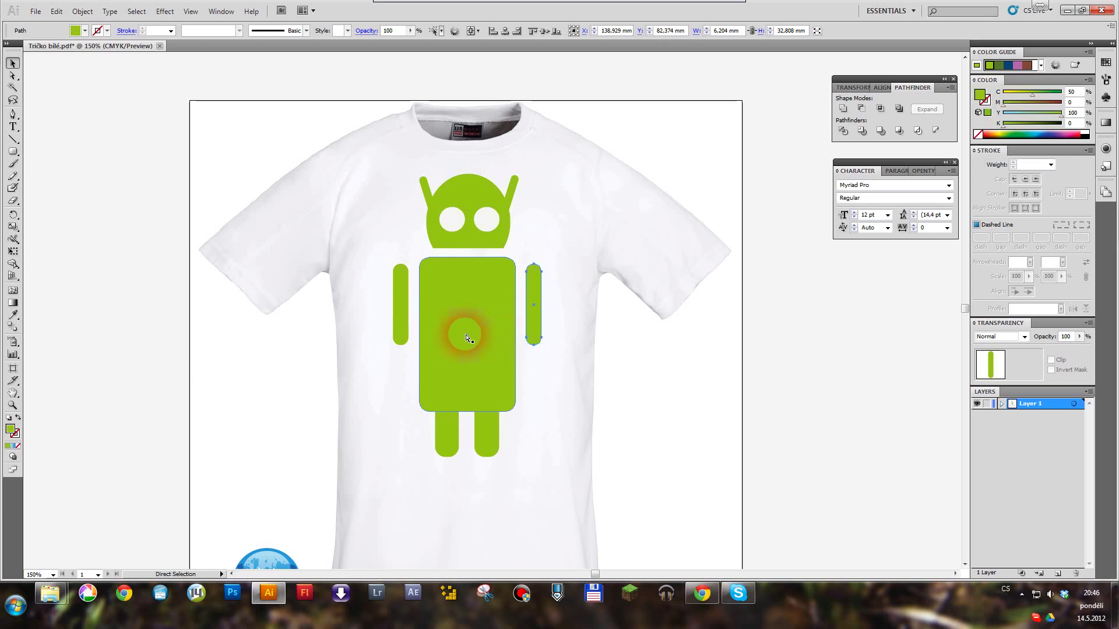
left_click(472, 304, "shift")
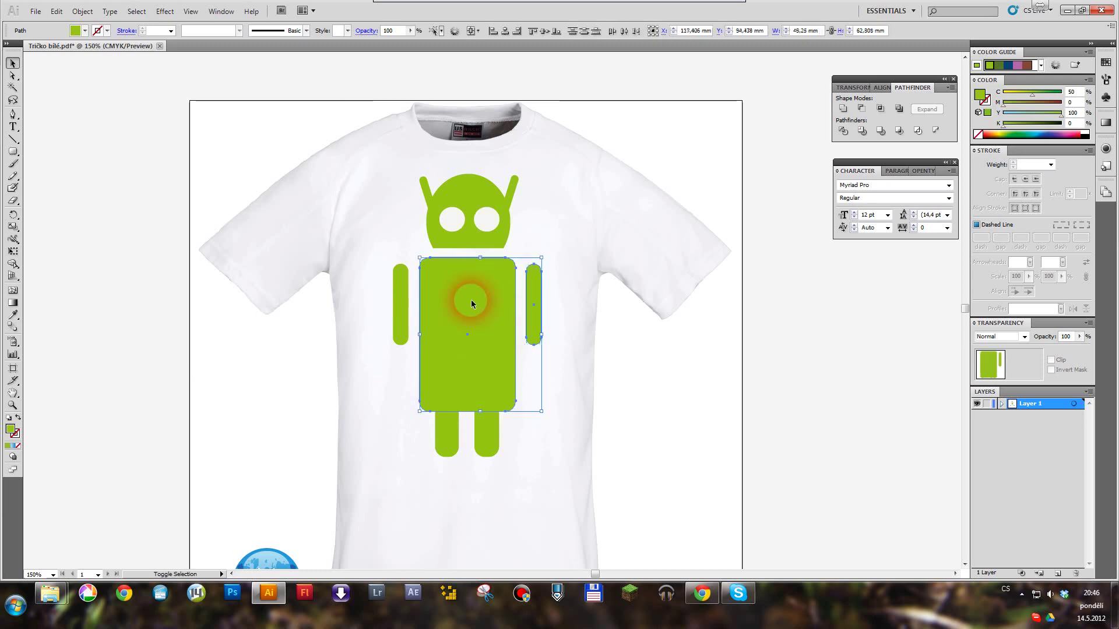
left_click(396, 300, "shift")
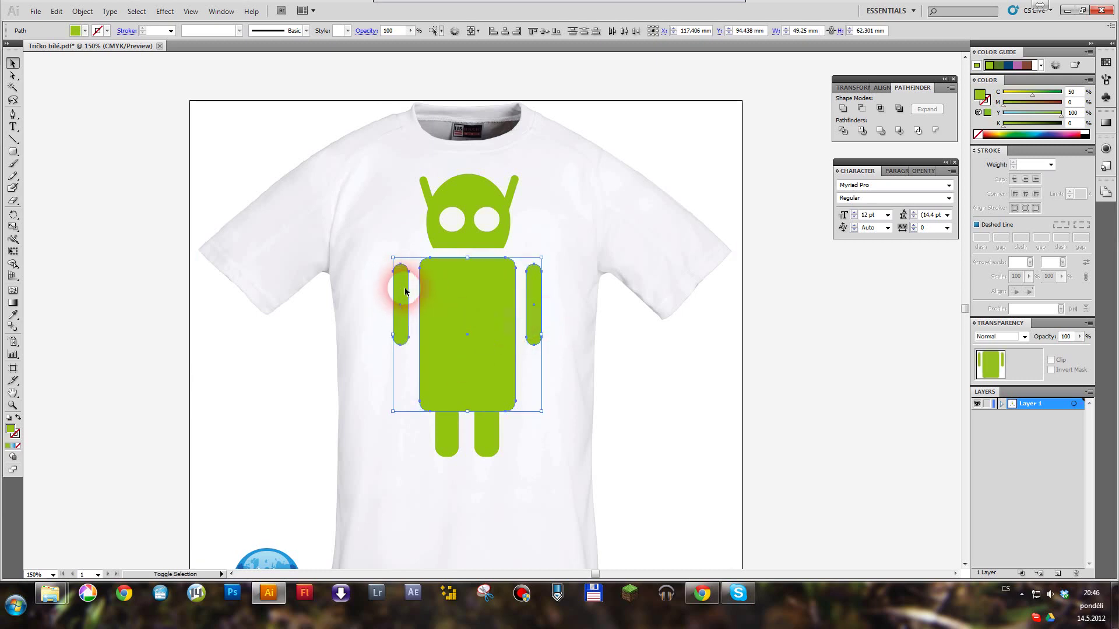
left_click(450, 219, "shift")
left_click(486, 227, "shift")
left_click(502, 236, "shift")
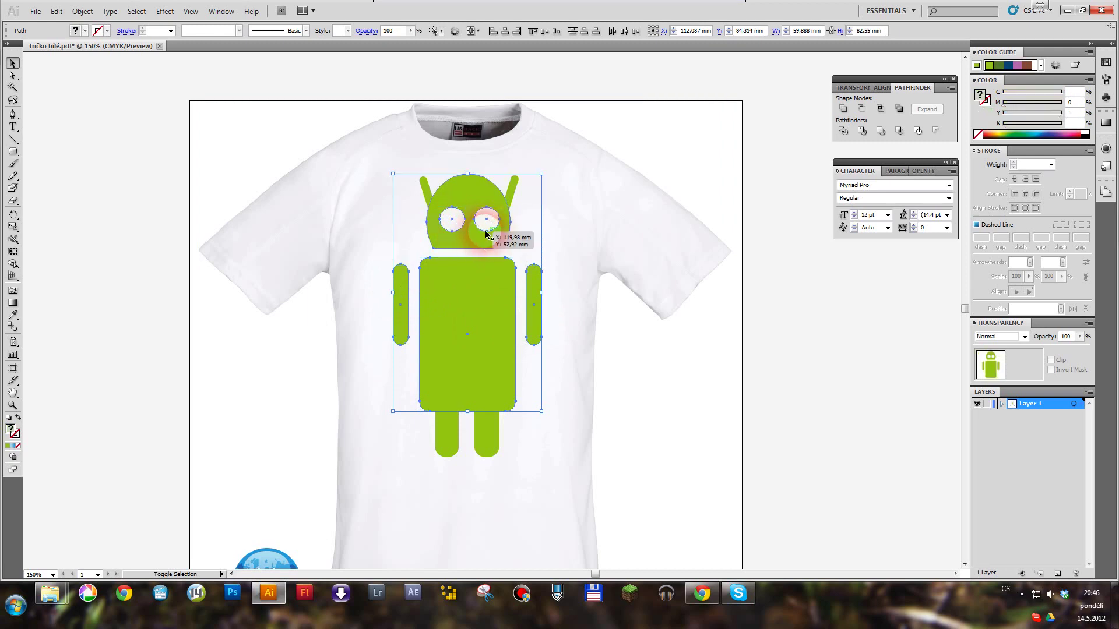
left_click(513, 182, "shift")
left_click(430, 186, "shift")
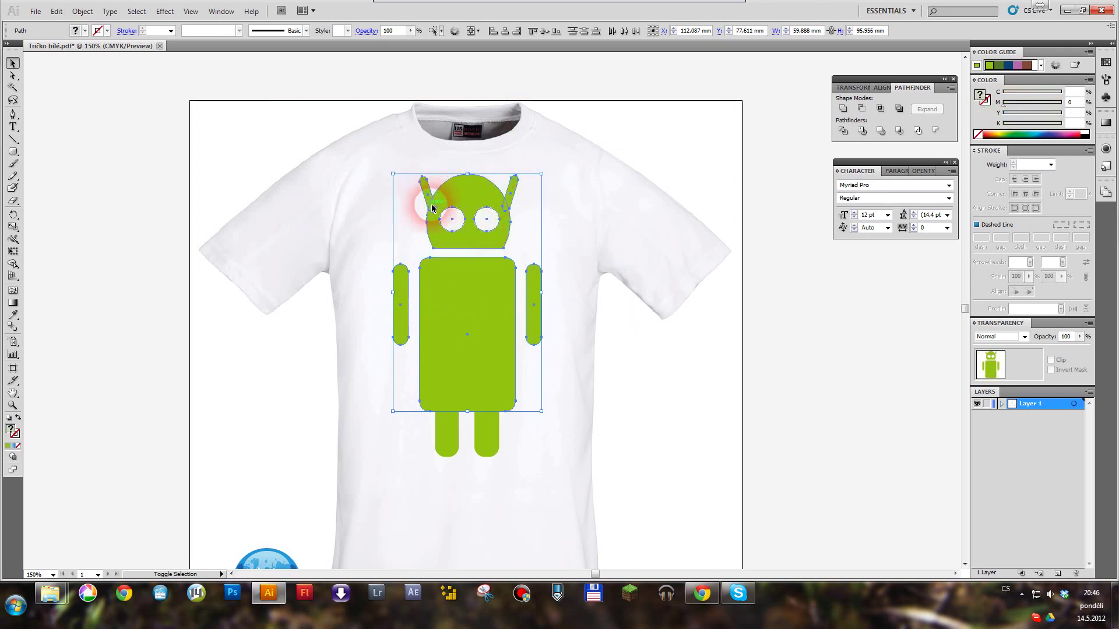
left_click(483, 444, "shift")
left_click(444, 440, "shift")
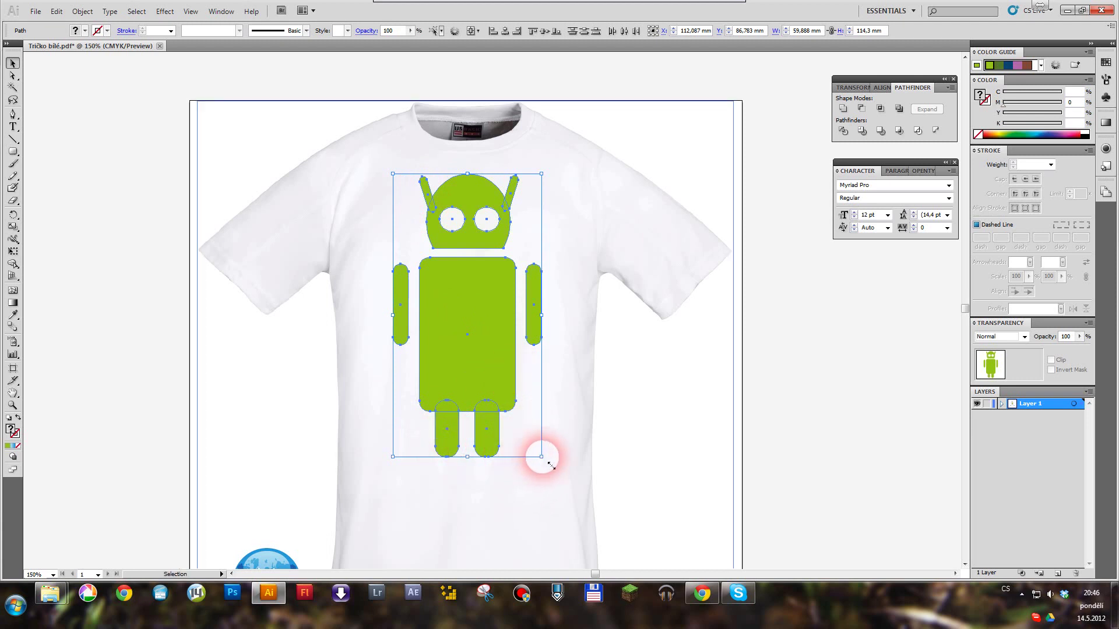
left_click_drag(542, 457, 470, 398)
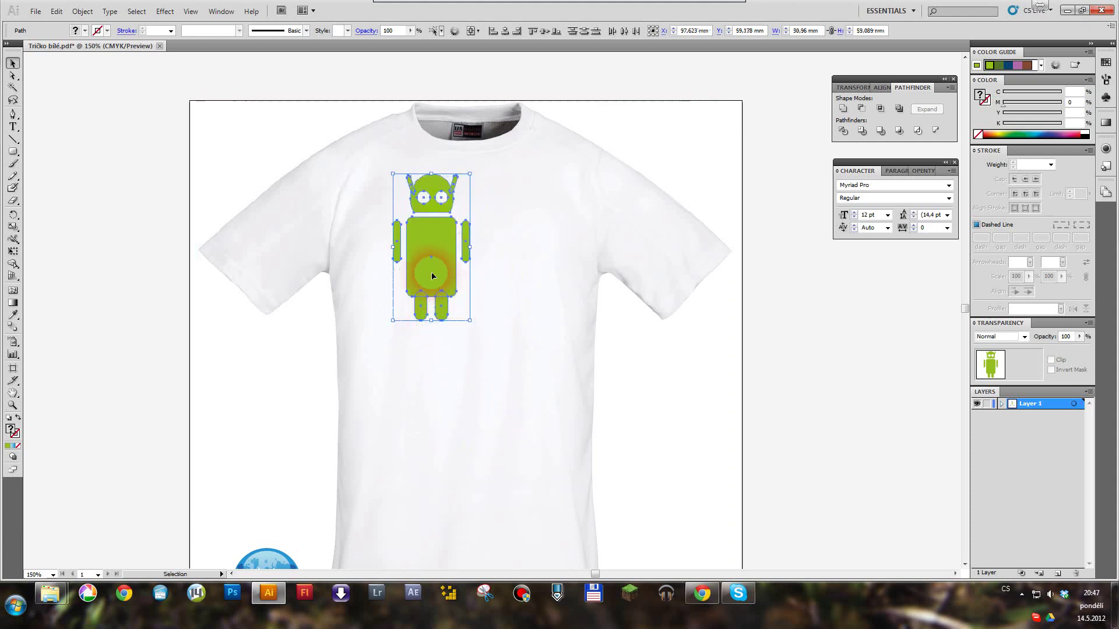
Step: Move the scaled-down robot to the centre of the shirt's chest and deselect everything
left_click_drag(432, 276, 467, 320)
left_click(483, 411)
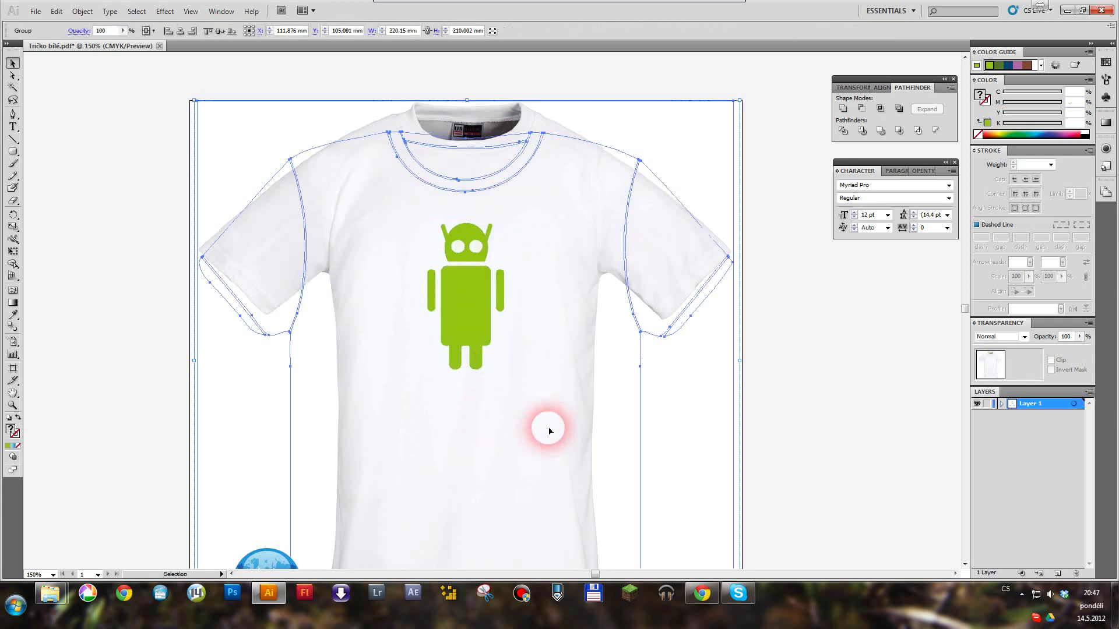
key("ctrl+minus")
key("ctrl+minus")
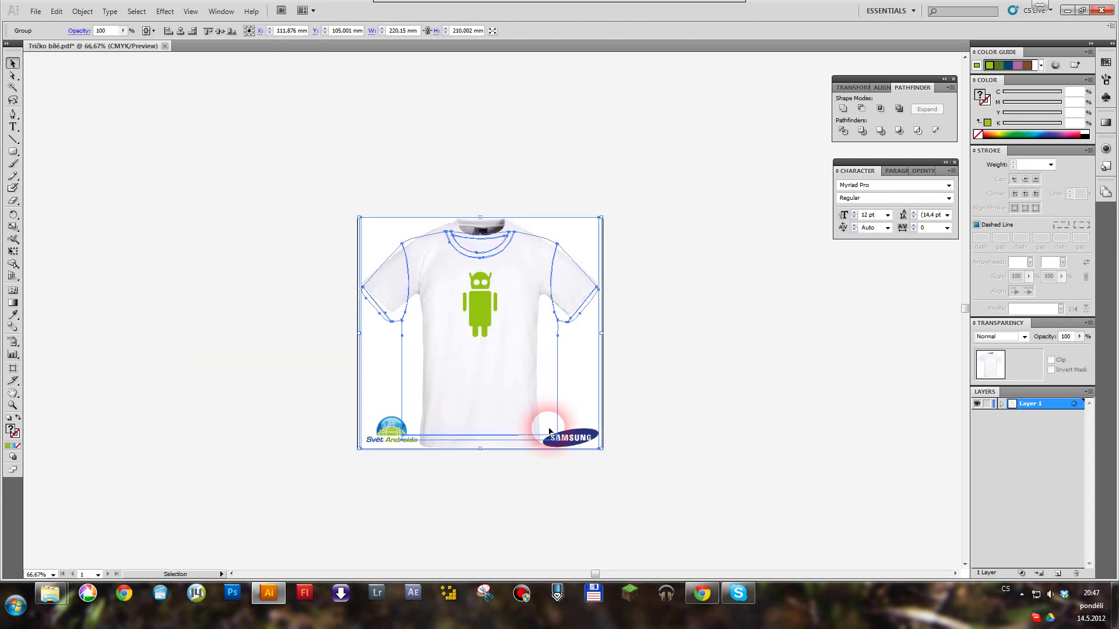
left_click(701, 404)
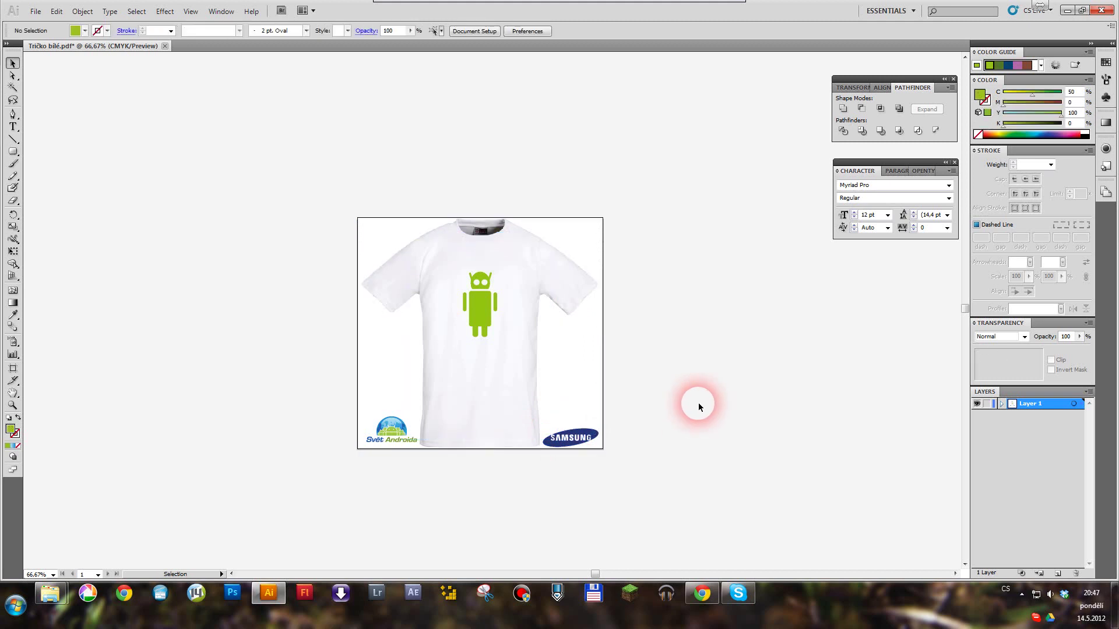
Step: Save the design as a new Adobe PDF named "Android pokusny kralik.pdf" with the Illustrator Default preset
left_click(35, 13)
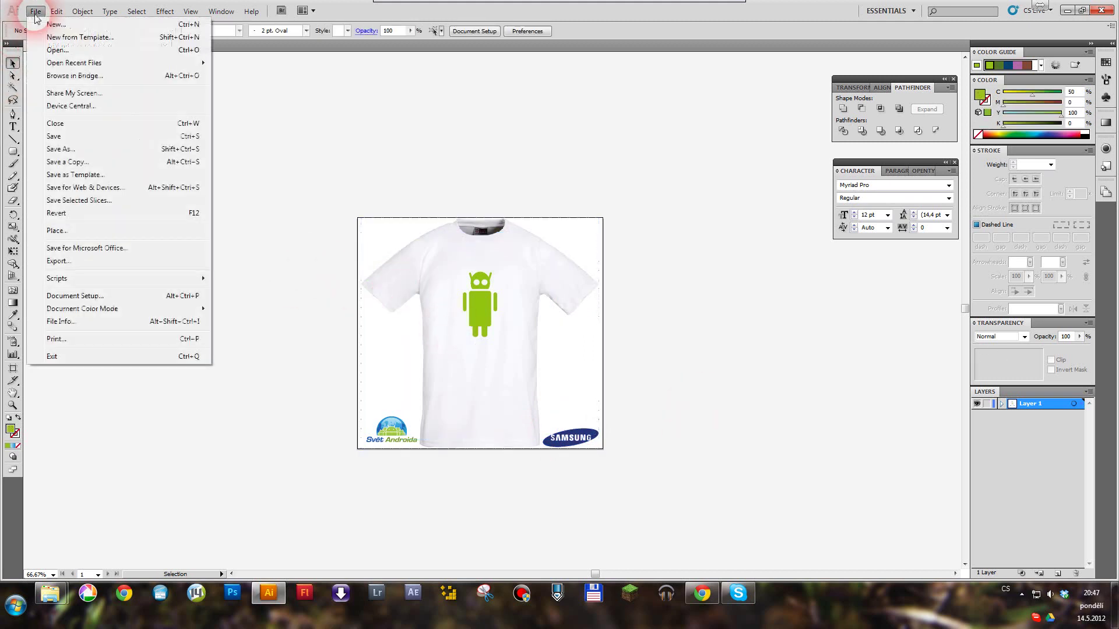
left_click(69, 149)
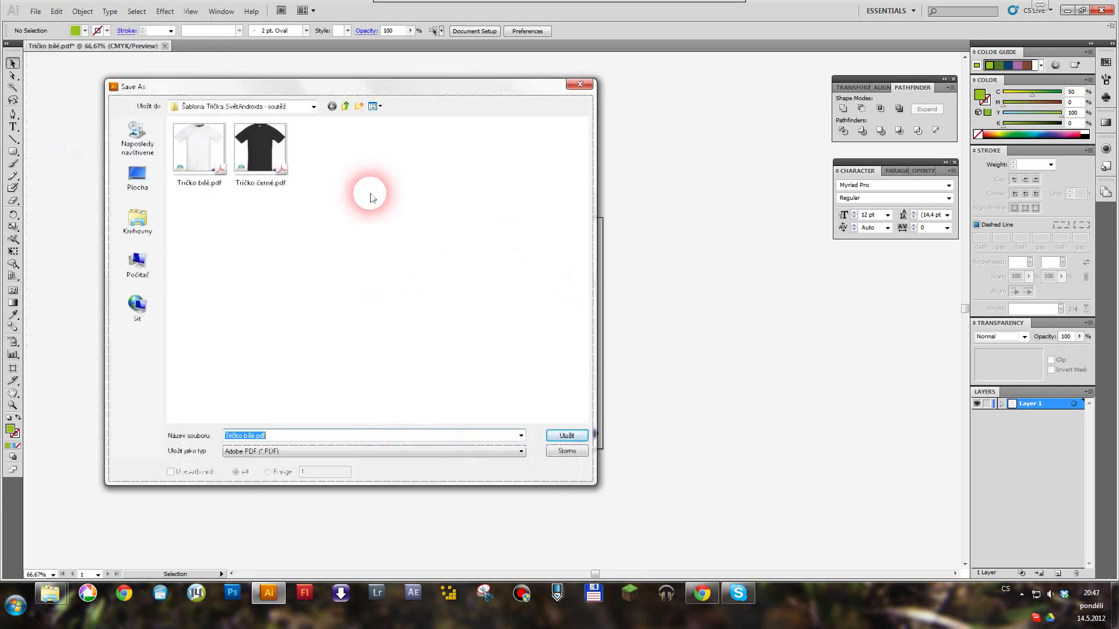
left_click(255, 451)
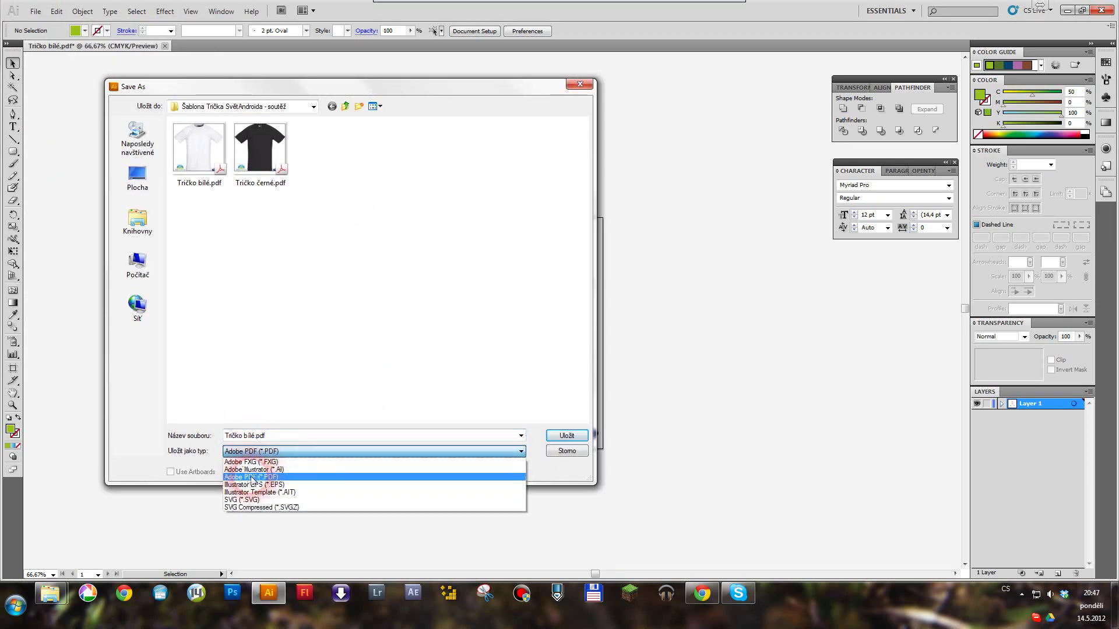
left_click(258, 437)
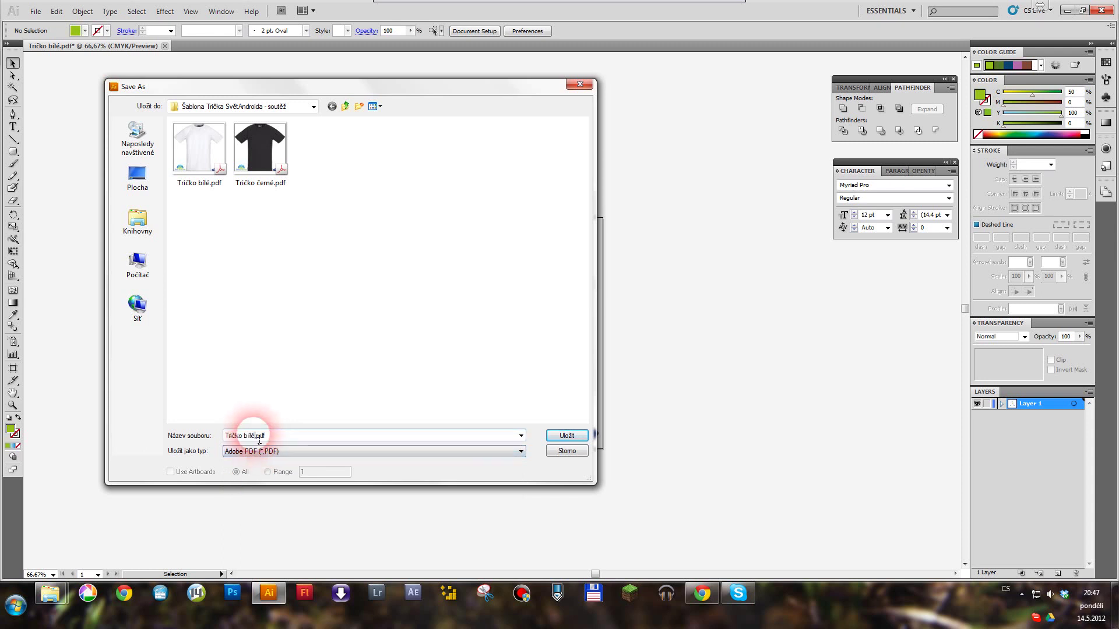
left_click(252, 453)
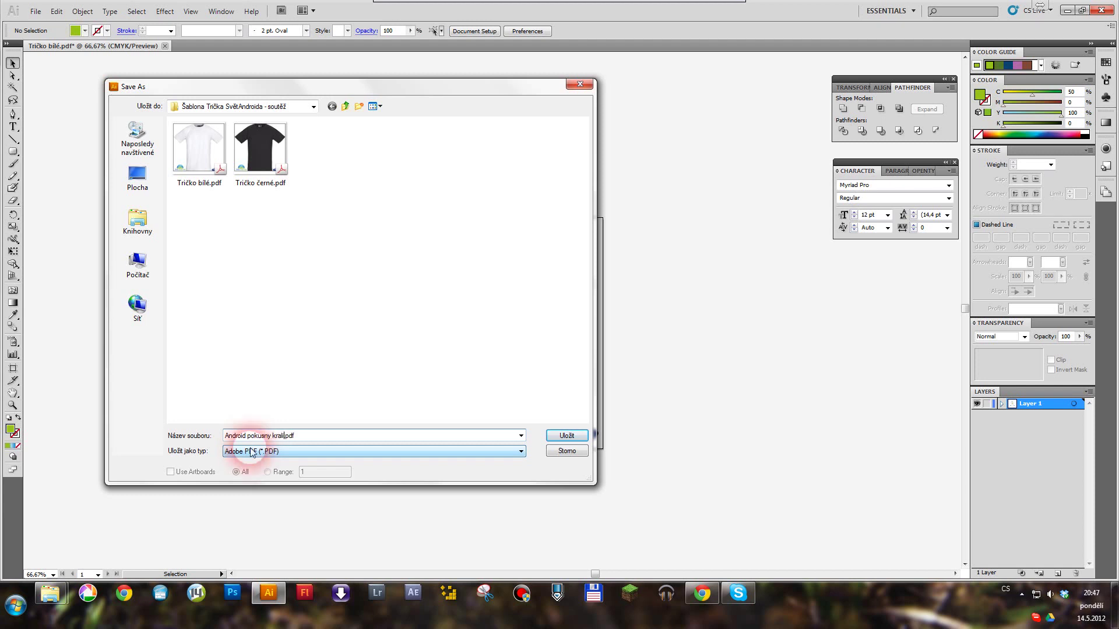
left_click(574, 438)
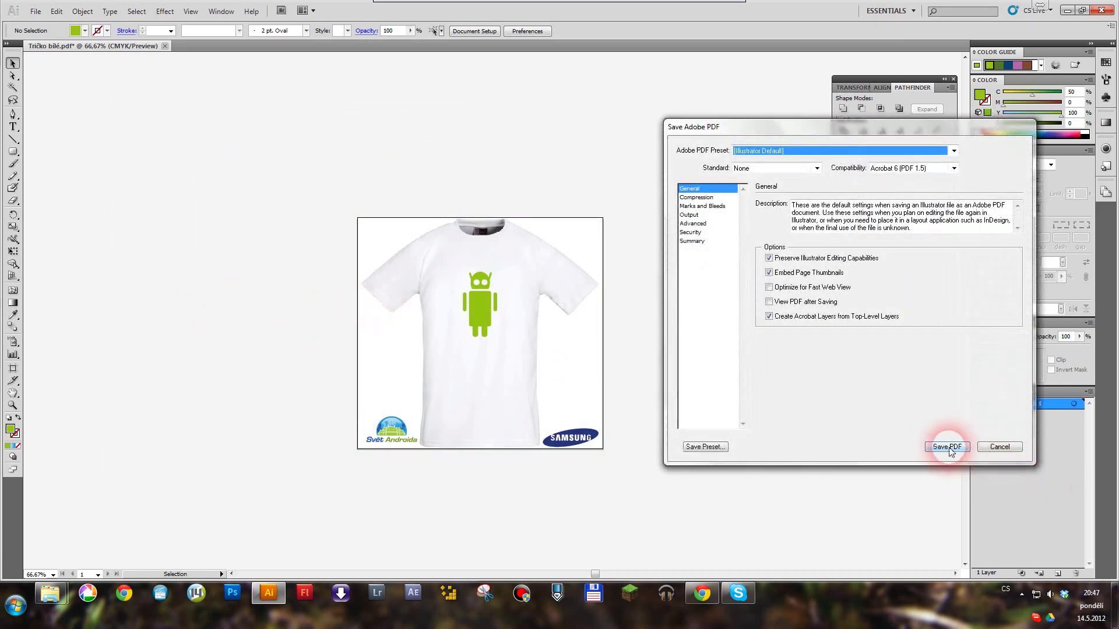
left_click(948, 447)
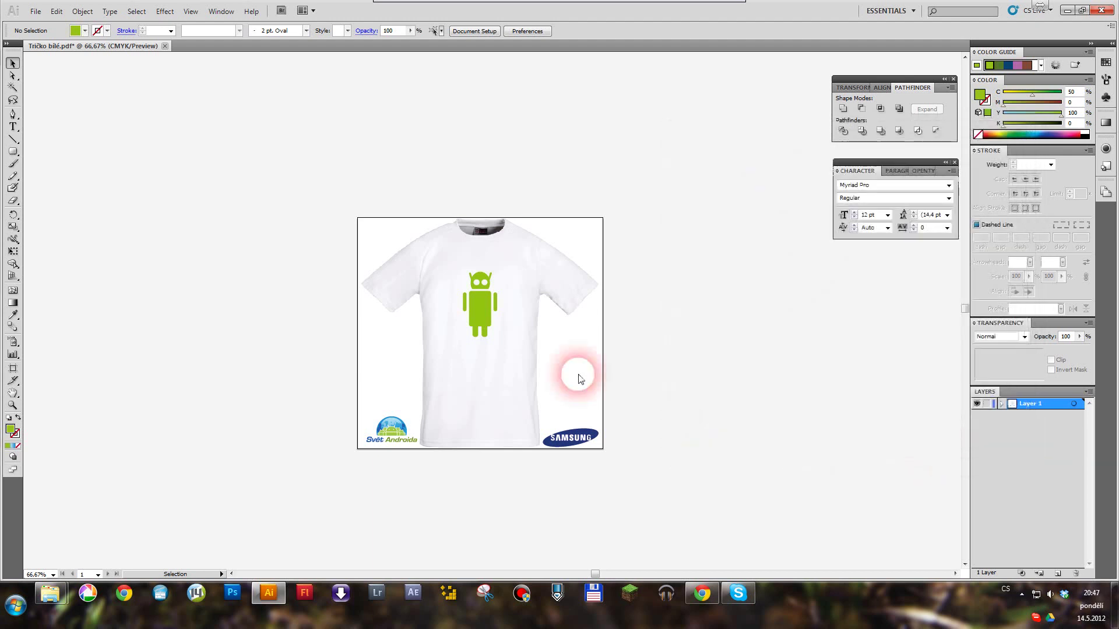